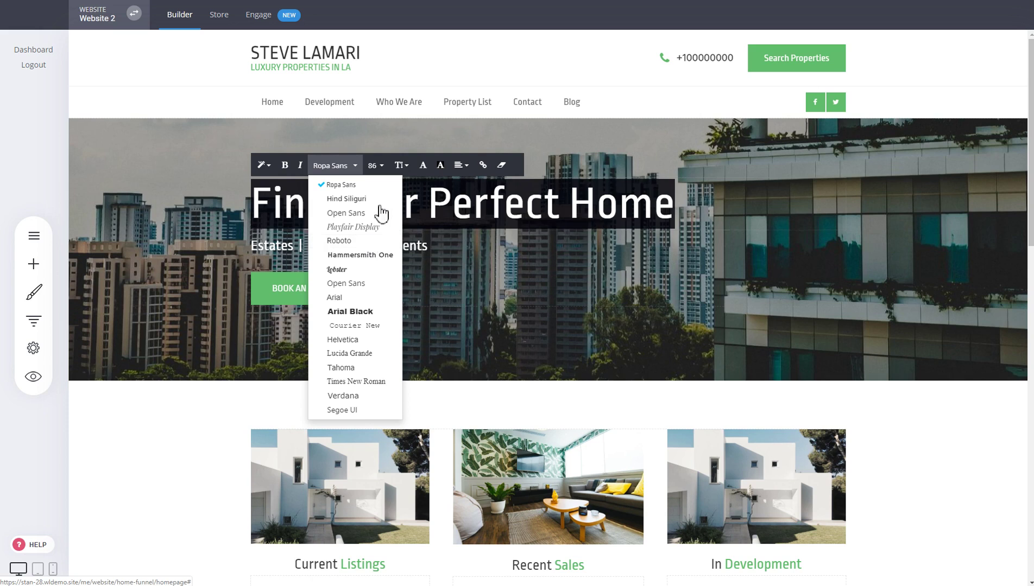
# Set the global desktop Heading 1 style to a 74px font size, 1.3 letter spacing and 1.3 line height
pyautogui.click(823, 231)
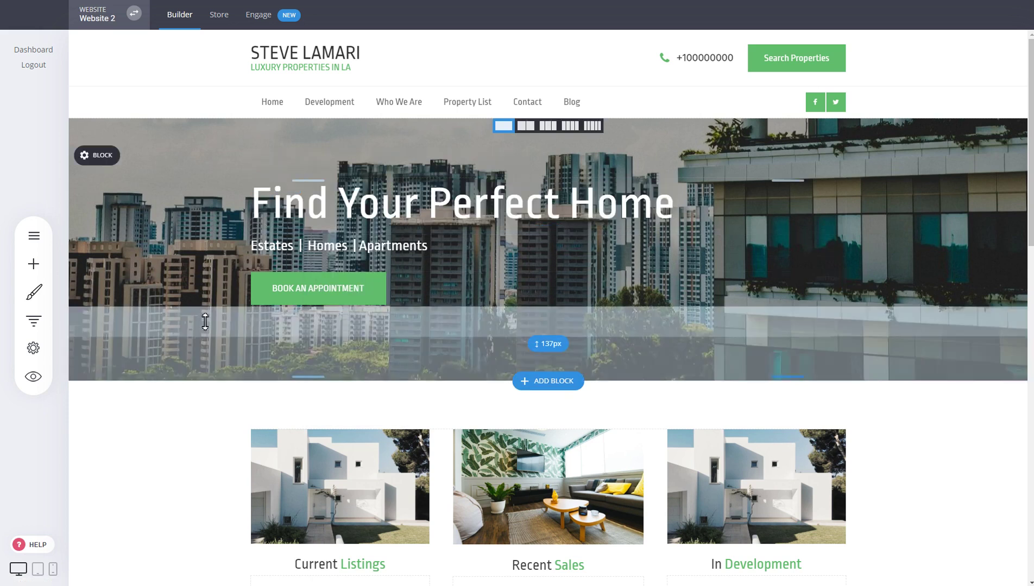
pyautogui.click(34, 298)
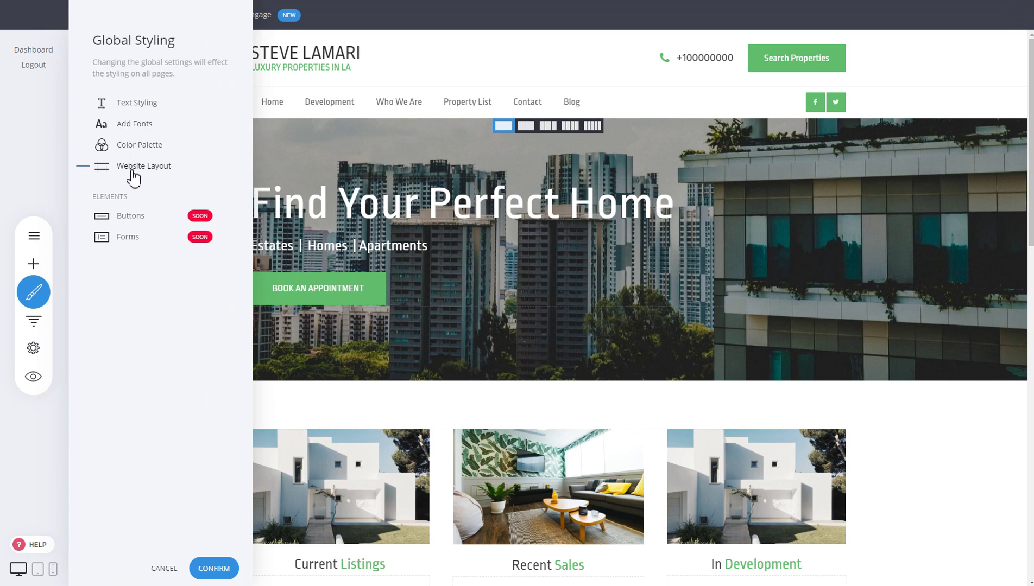
pyautogui.click(154, 104)
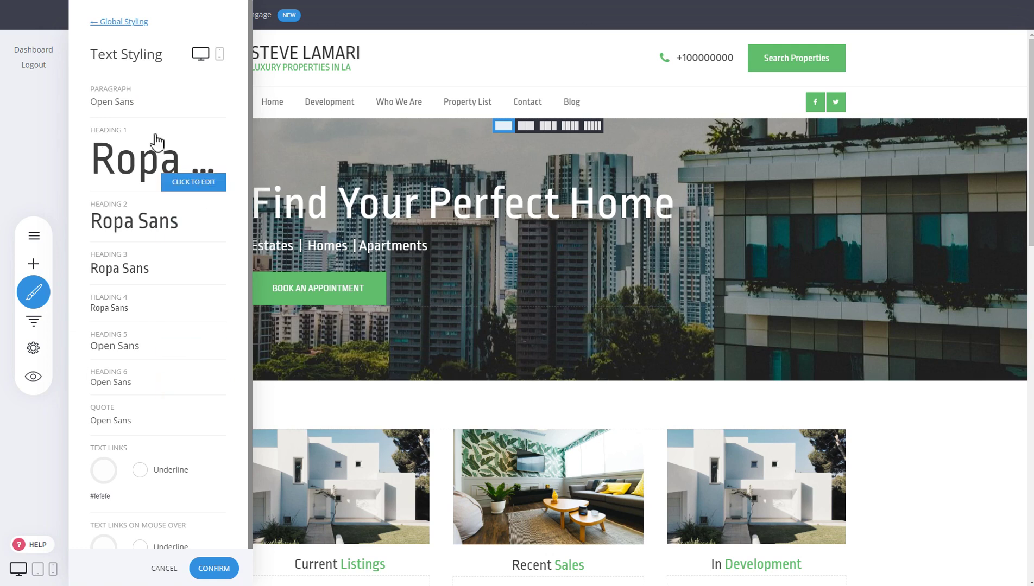
pyautogui.scroll(-1, 215, 405)
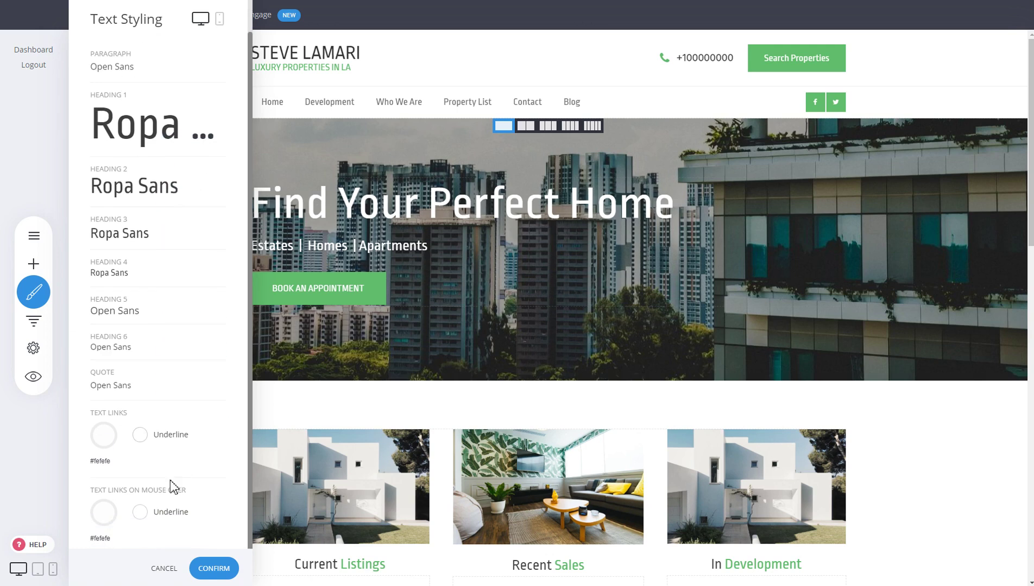
pyautogui.scroll(1, 195, 368)
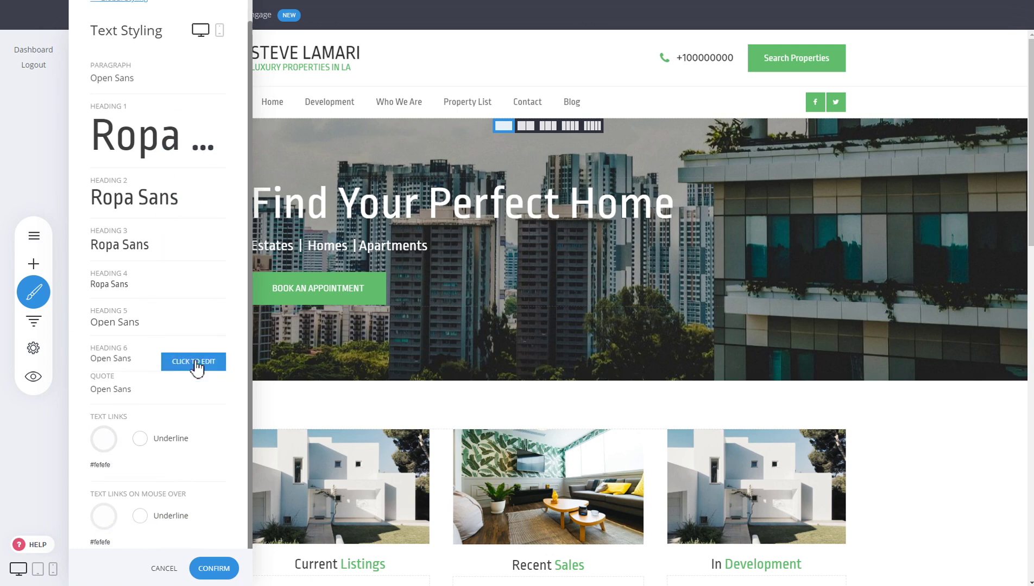
pyautogui.scroll(1, 196, 368)
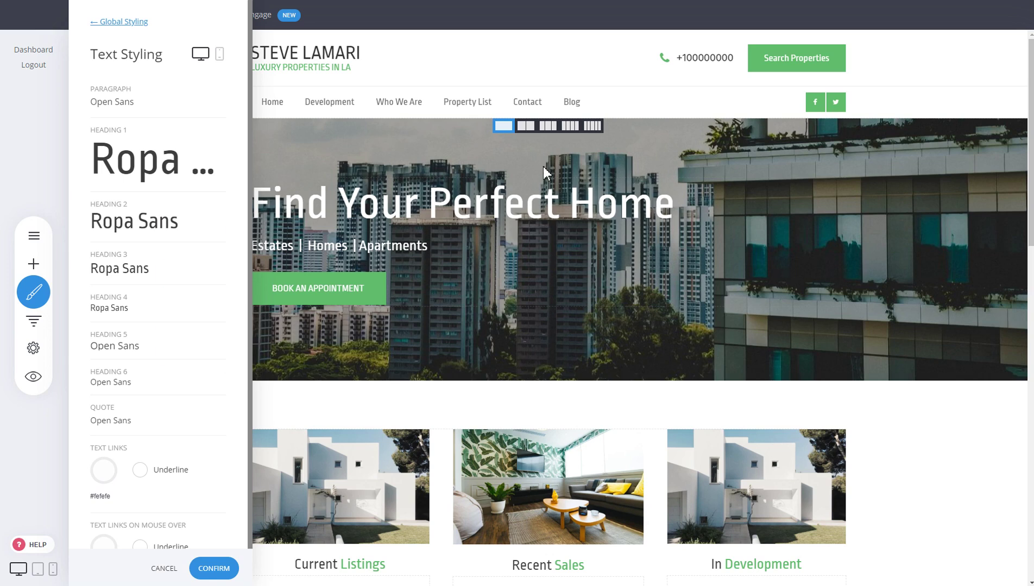
pyautogui.click(146, 173)
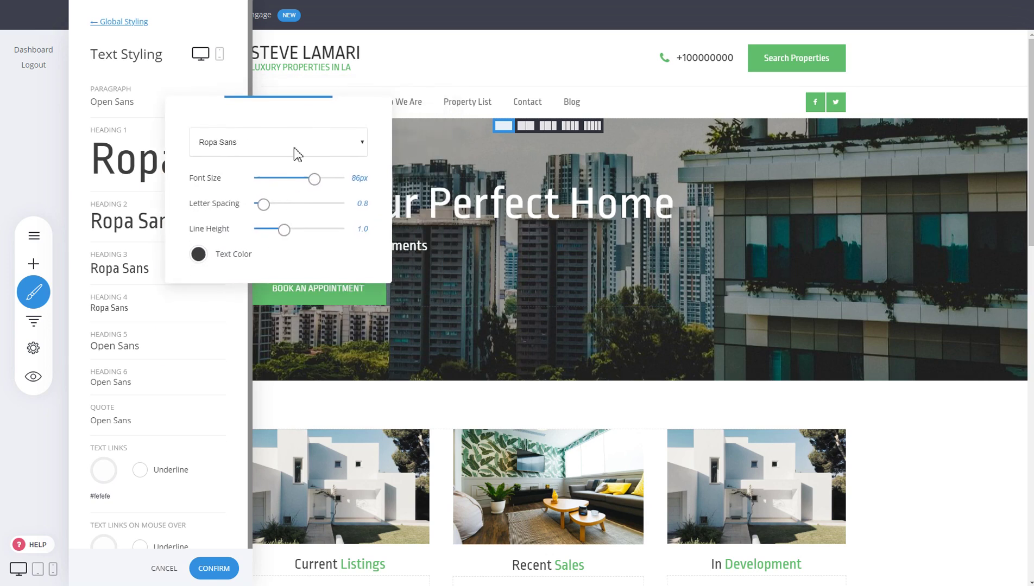
pyautogui.moveTo(315, 184); pyautogui.dragTo(307, 185)
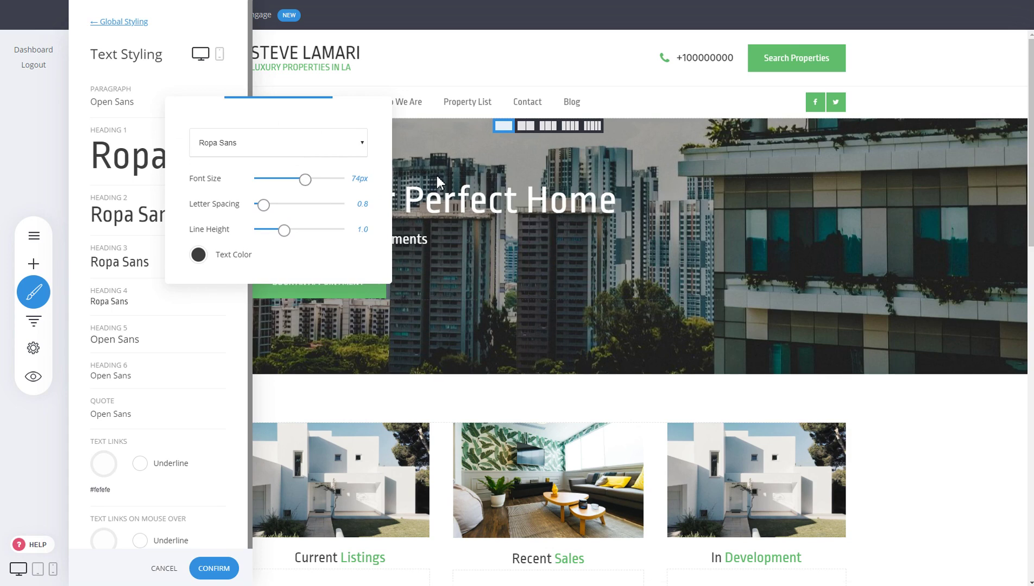
pyautogui.moveTo(263, 205); pyautogui.dragTo(294, 233)
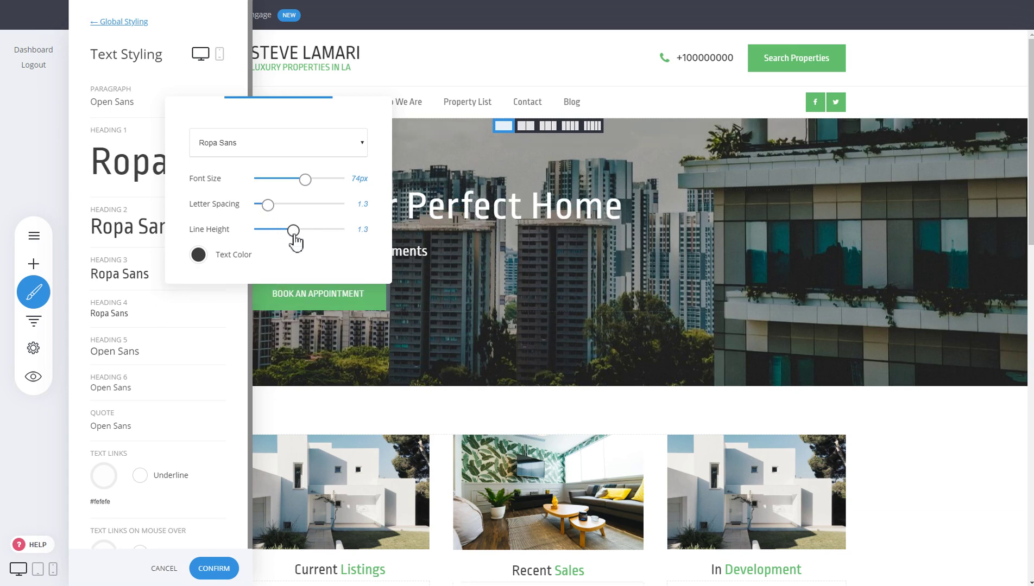
pyautogui.click(228, 86)
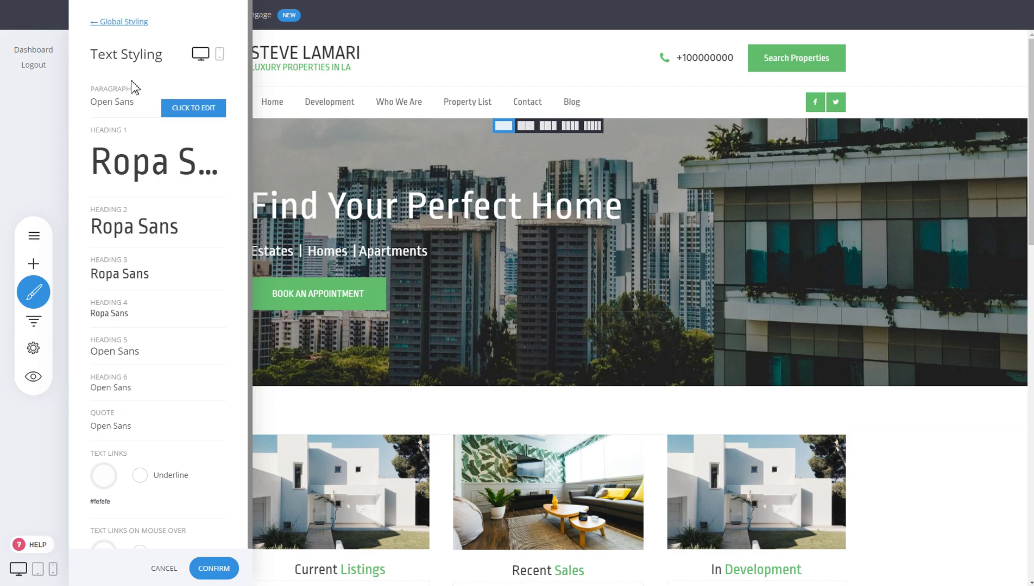
# Reduce the global Heading 1 font size slightly for mobile and keep the styling changes
pyautogui.click(221, 55)
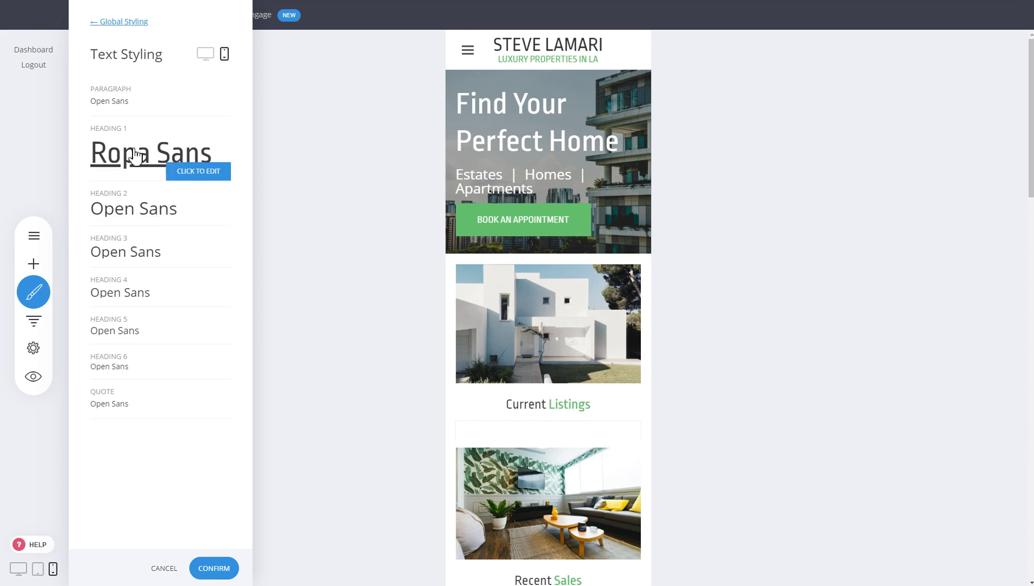
pyautogui.click(137, 156)
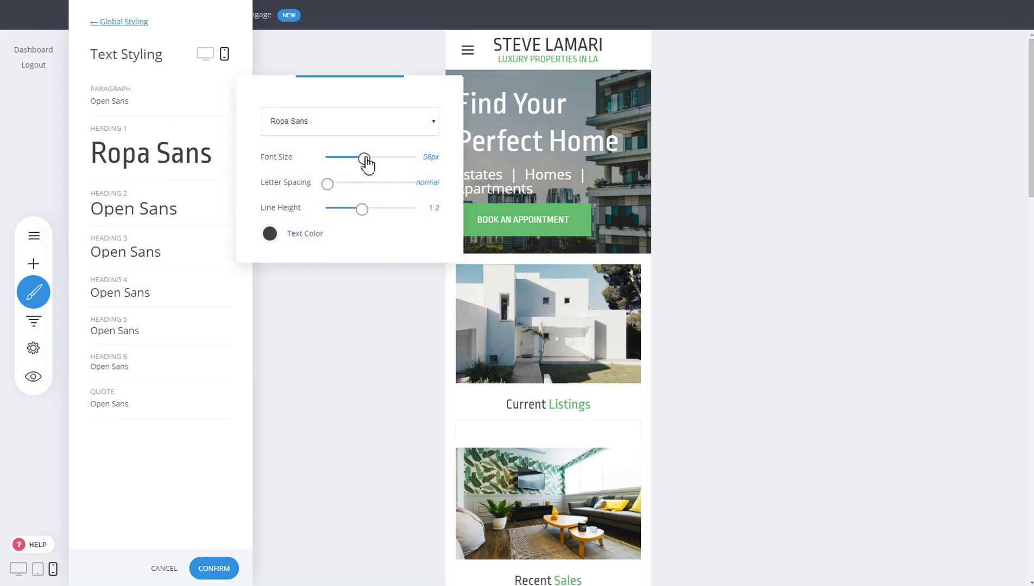
pyautogui.moveTo(362, 158); pyautogui.dragTo(358, 160)
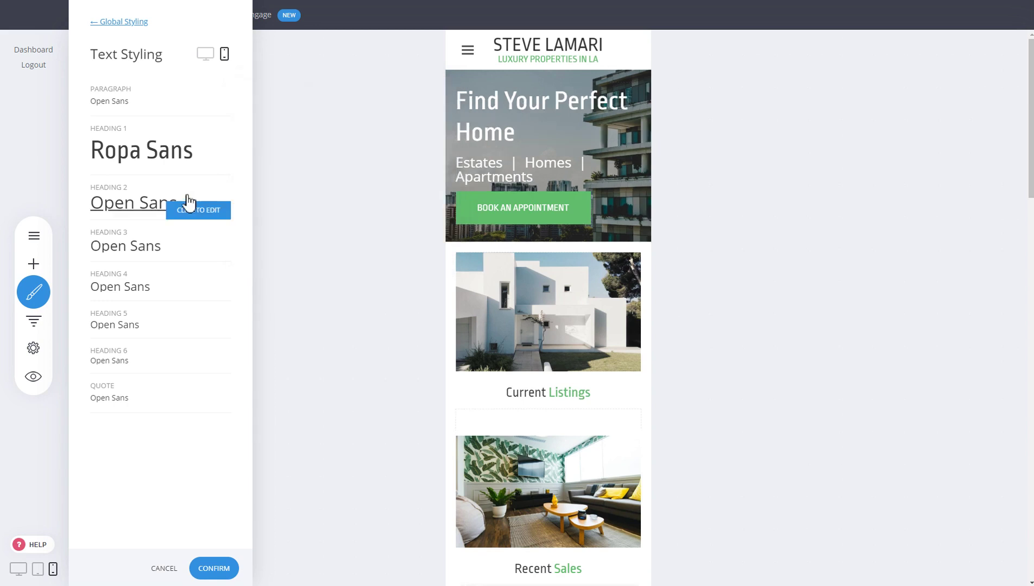
pyautogui.click(138, 23)
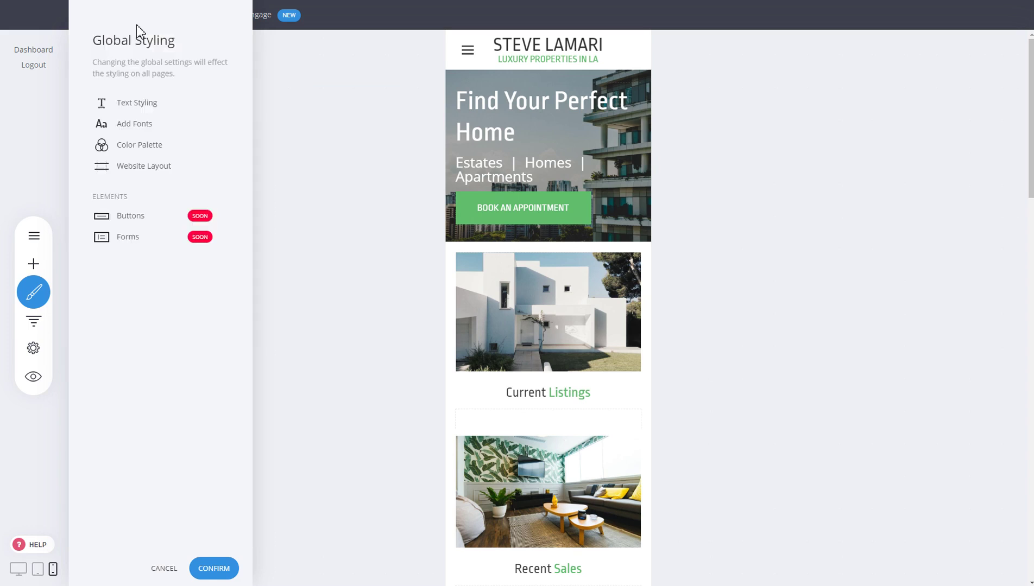
pyautogui.click(41, 489)
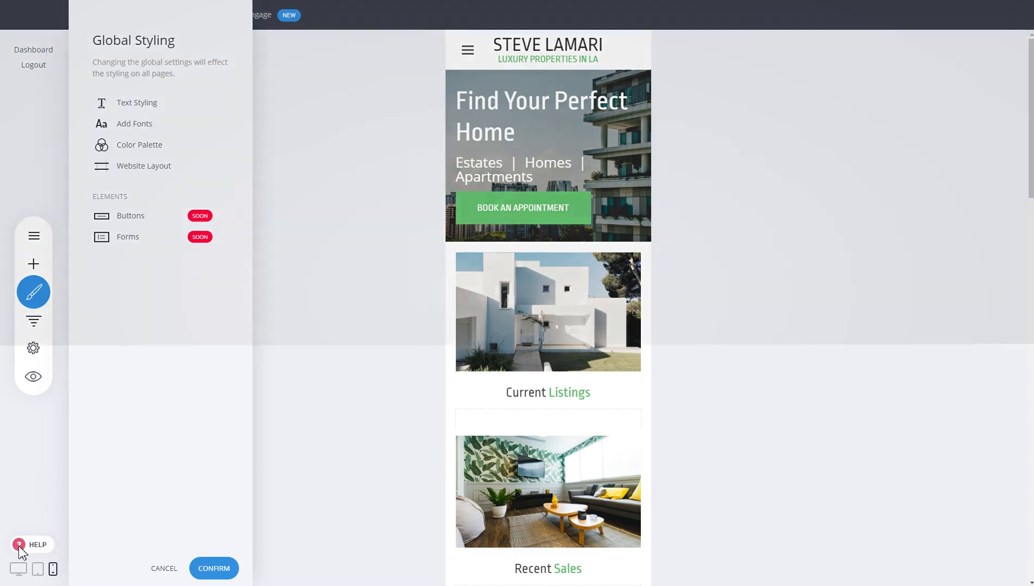
pyautogui.click(563, 278)
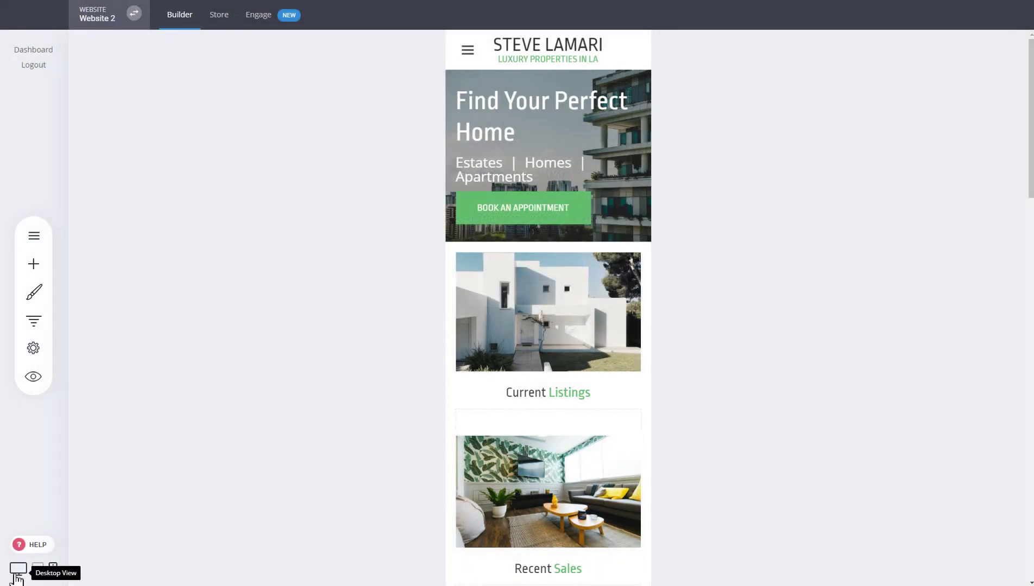
# In desktop view, change the global palette's primary color to coral #EB6B56 and keep the change
pyautogui.click(18, 569)
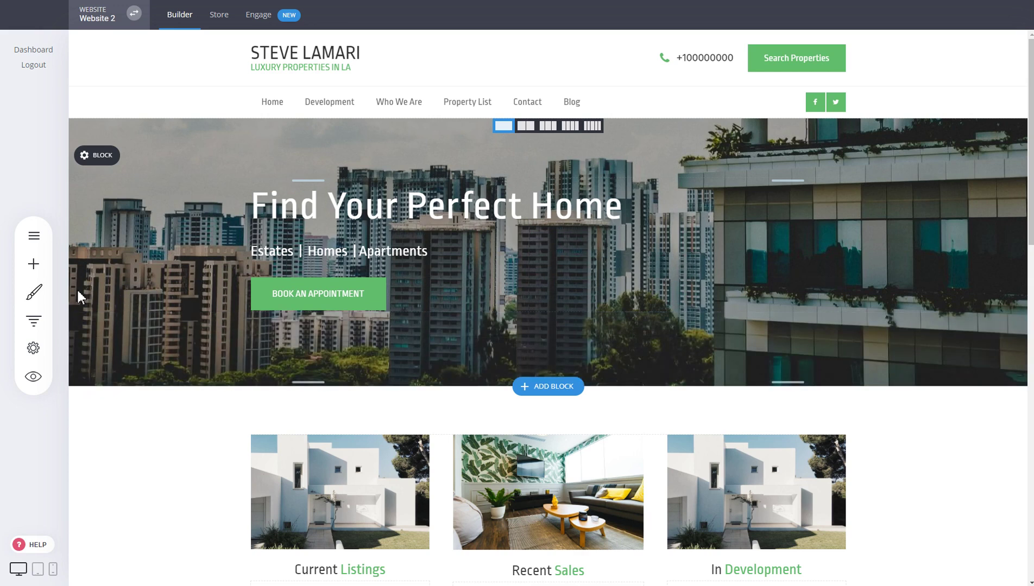
pyautogui.click(34, 292)
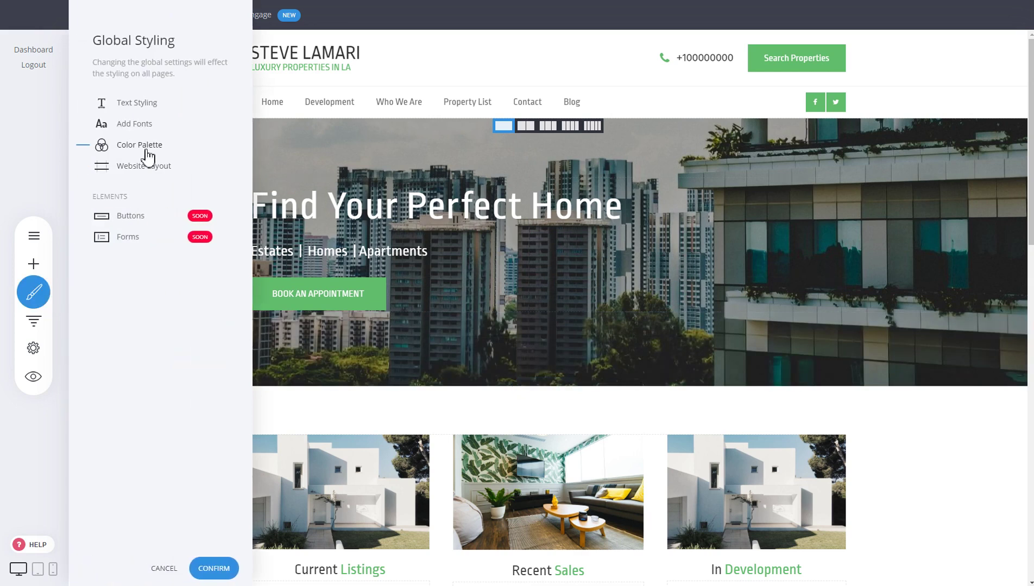
pyautogui.click(147, 156)
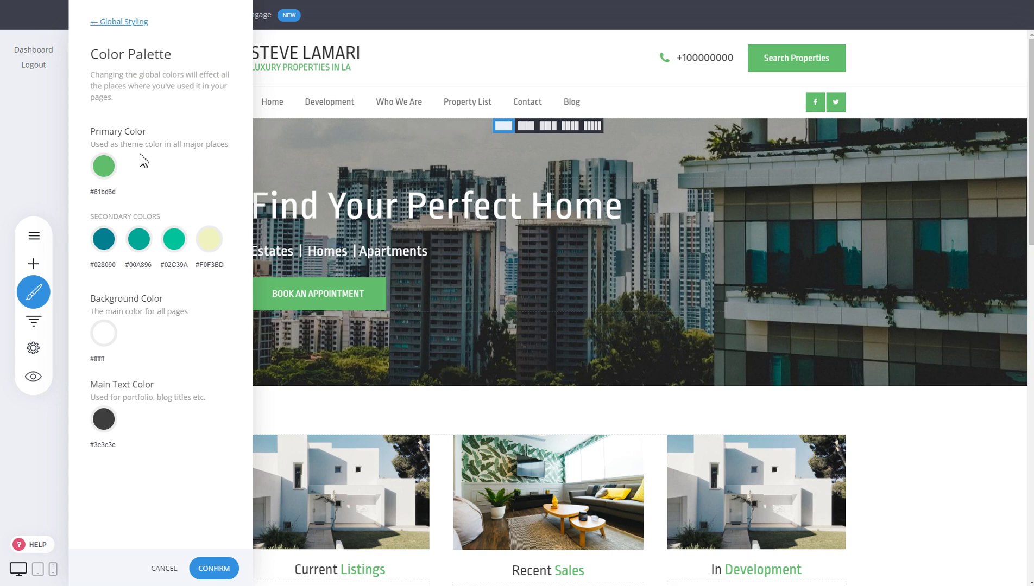
pyautogui.click(104, 166)
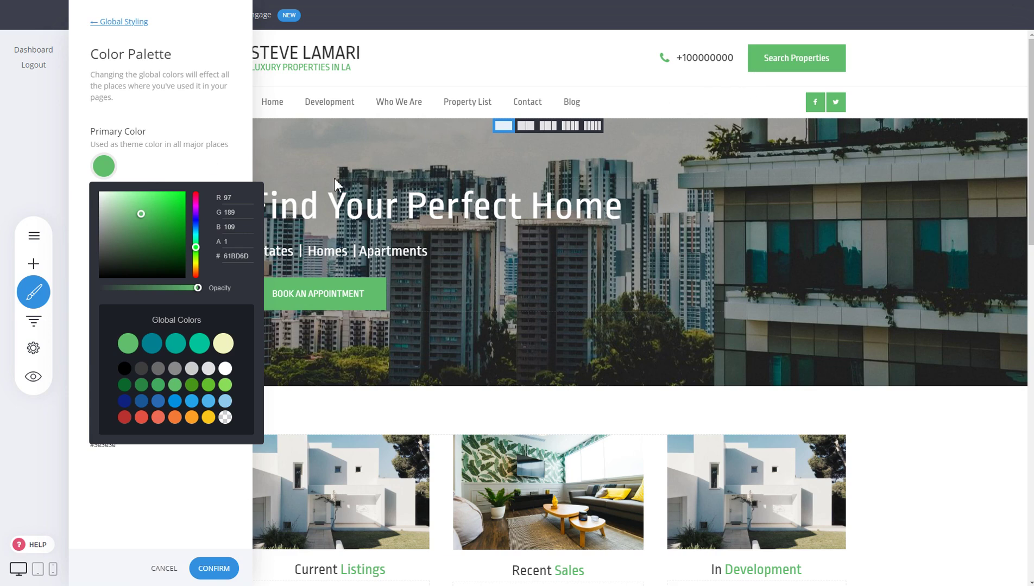
pyautogui.click(210, 164)
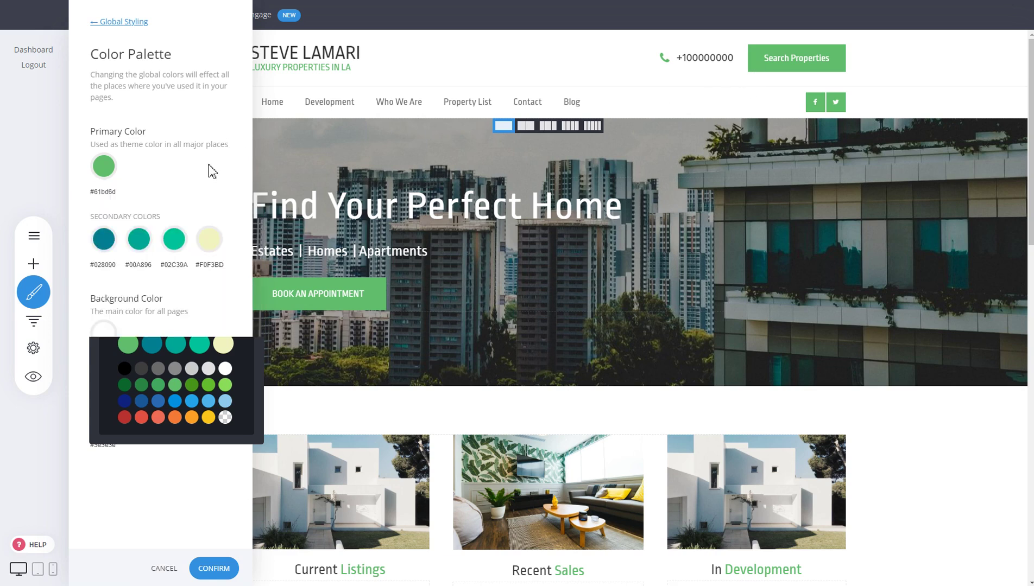
pyautogui.click(104, 166)
pyautogui.click(161, 419)
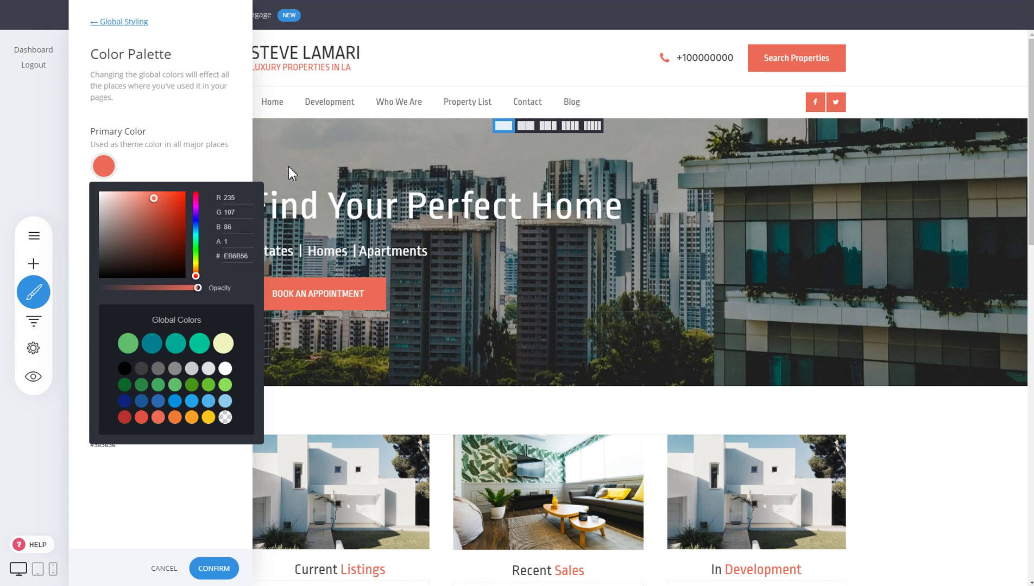
pyautogui.click(165, 158)
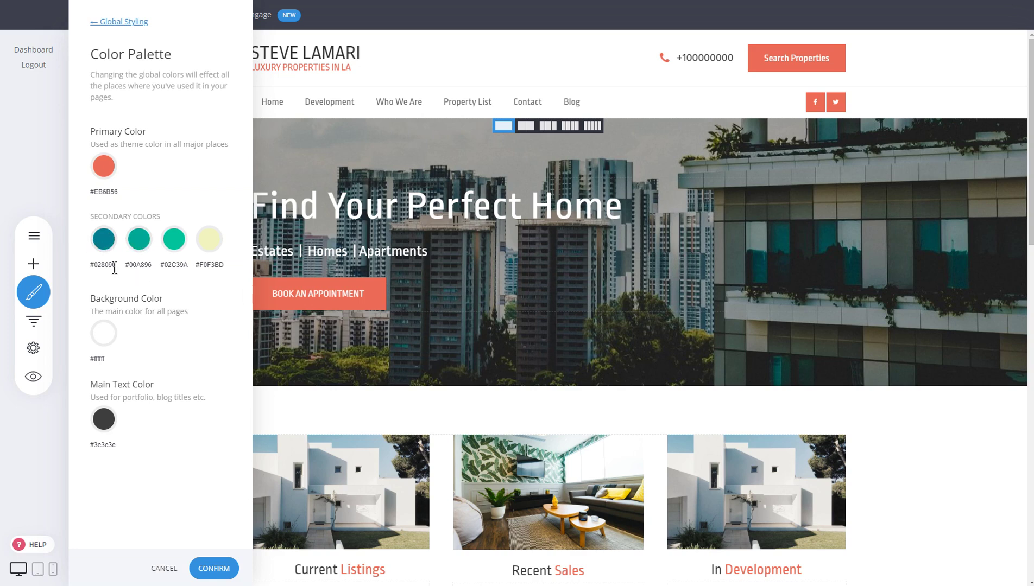
pyautogui.click(398, 194)
pyautogui.click(565, 274)
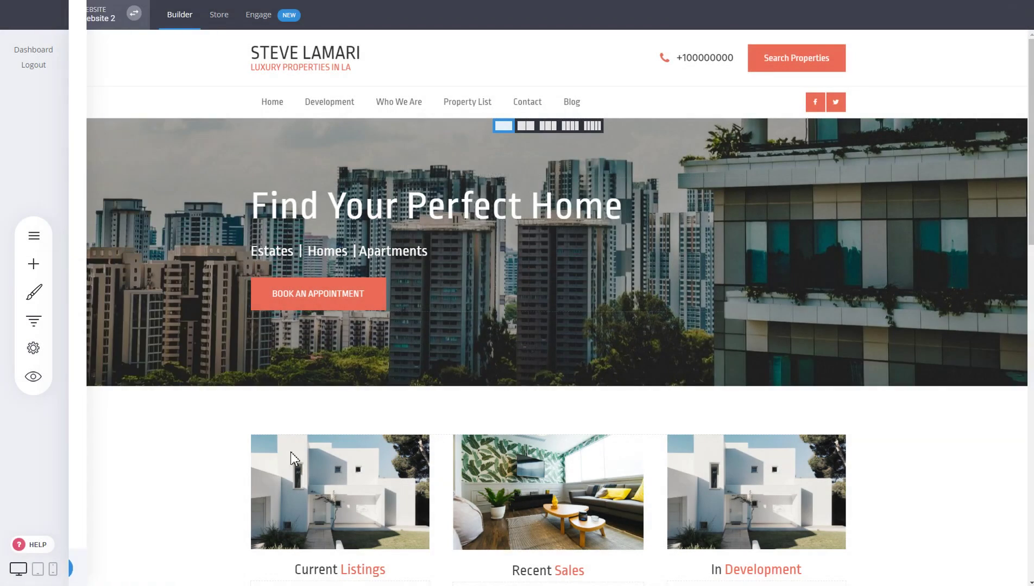
# Try the teal global colors on the Book an Appointment button, set it to the coral global primary color and save the page
pyautogui.click(358, 302)
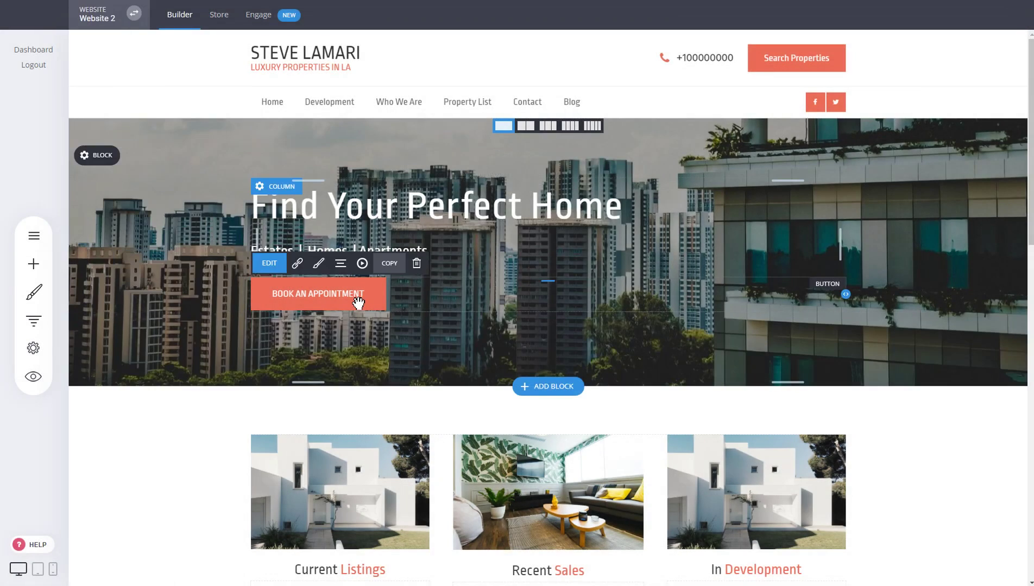
pyautogui.click(318, 264)
pyautogui.moveTo(903, 249); pyautogui.dragTo(649, 178)
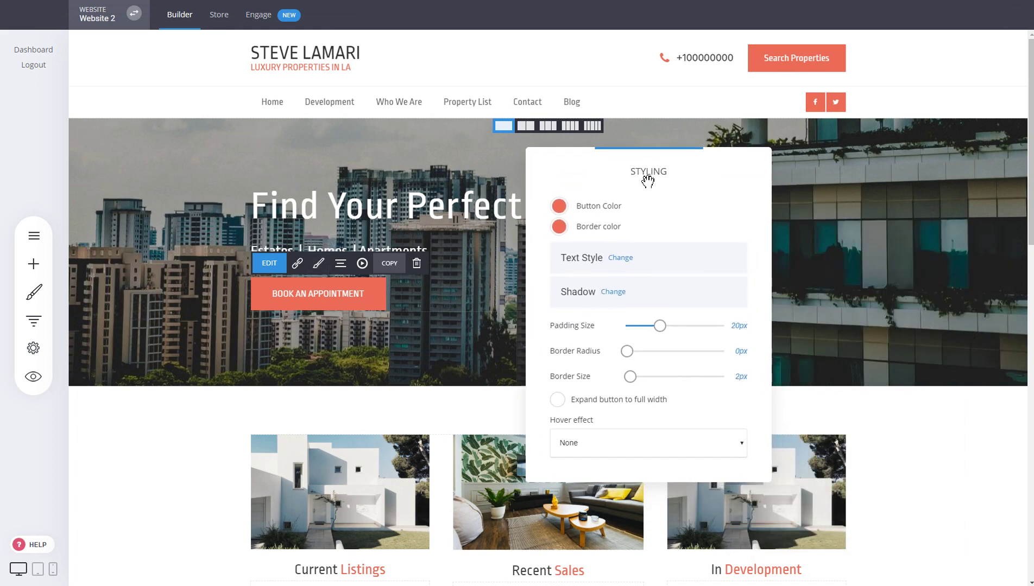
pyautogui.click(559, 207)
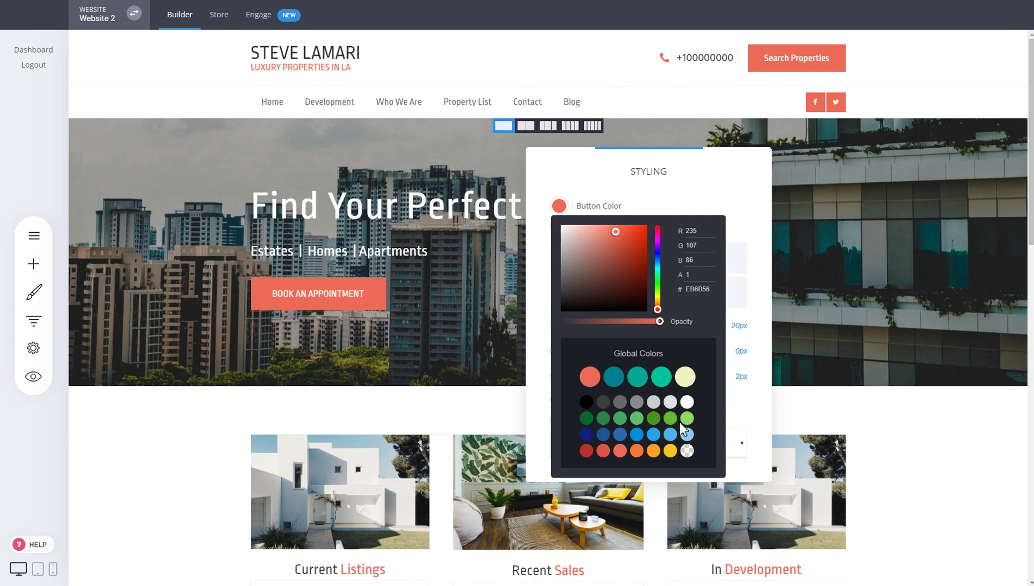
pyautogui.click(640, 379)
pyautogui.click(616, 380)
pyautogui.click(589, 380)
pyautogui.click(432, 310)
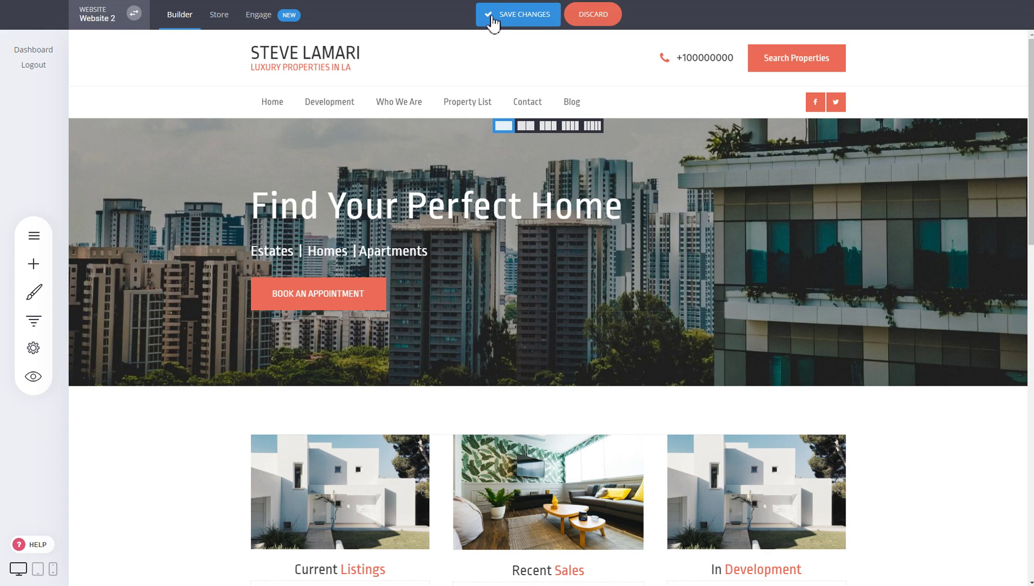
pyautogui.click(492, 22)
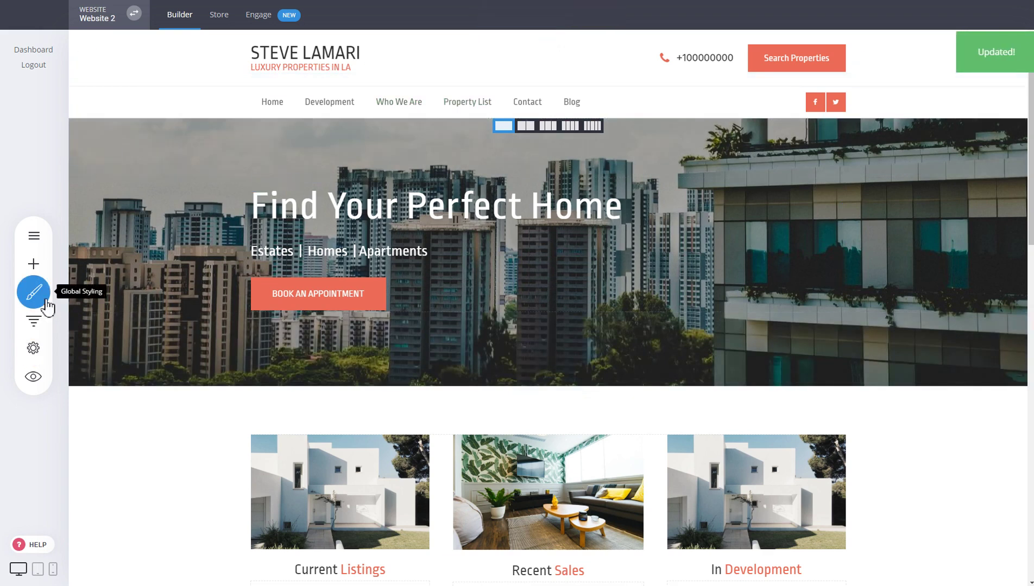
# Add the Google font Hind in weight 700 to the website's fonts
pyautogui.click(45, 298)
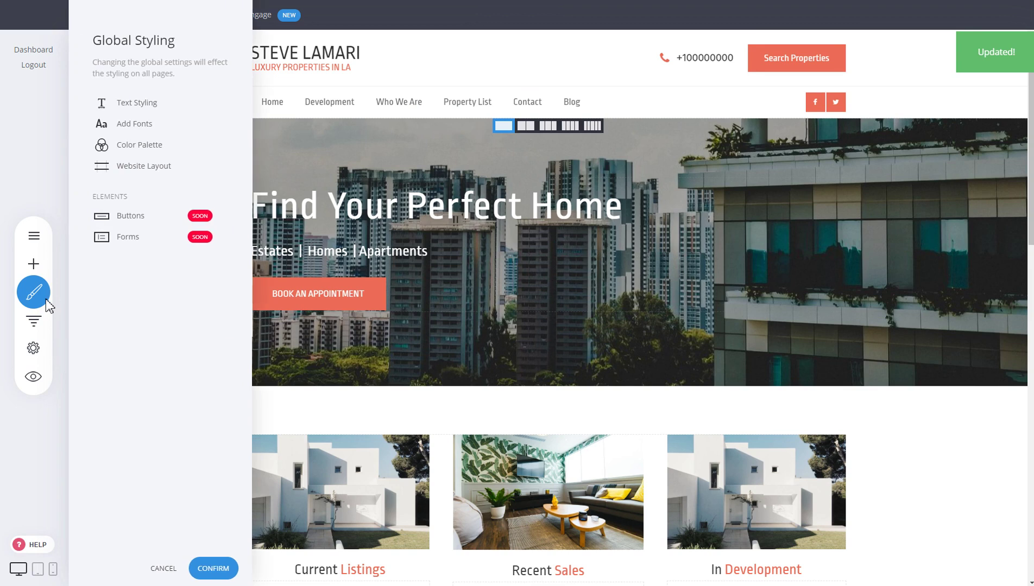
pyautogui.click(135, 124)
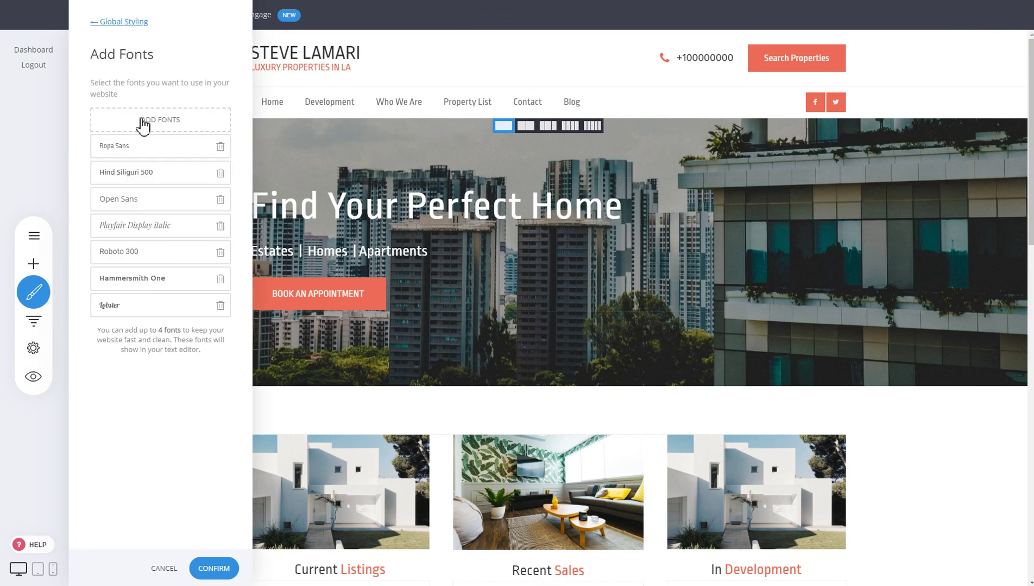
pyautogui.click(144, 123)
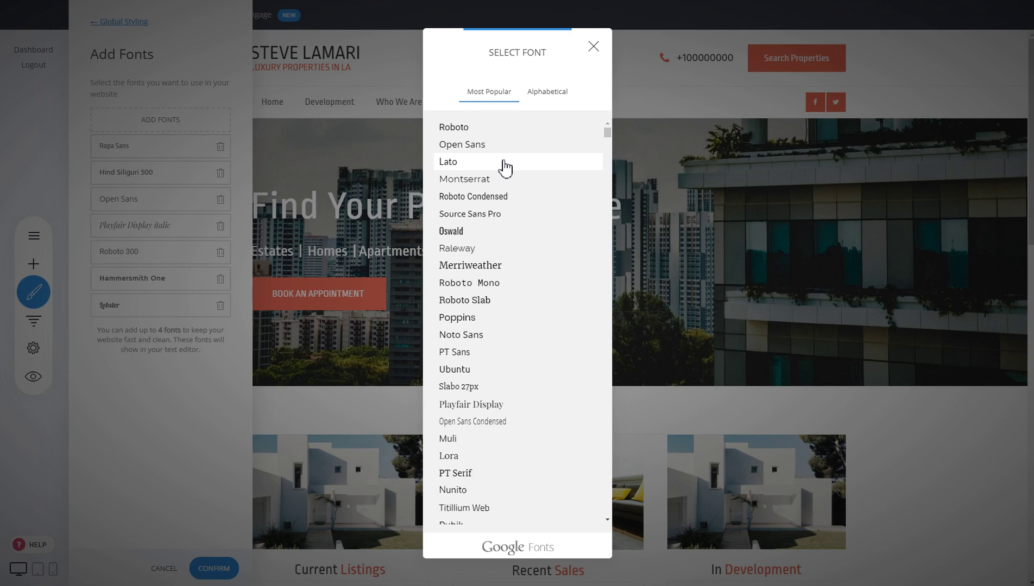
pyautogui.scroll(-10, 508, 179)
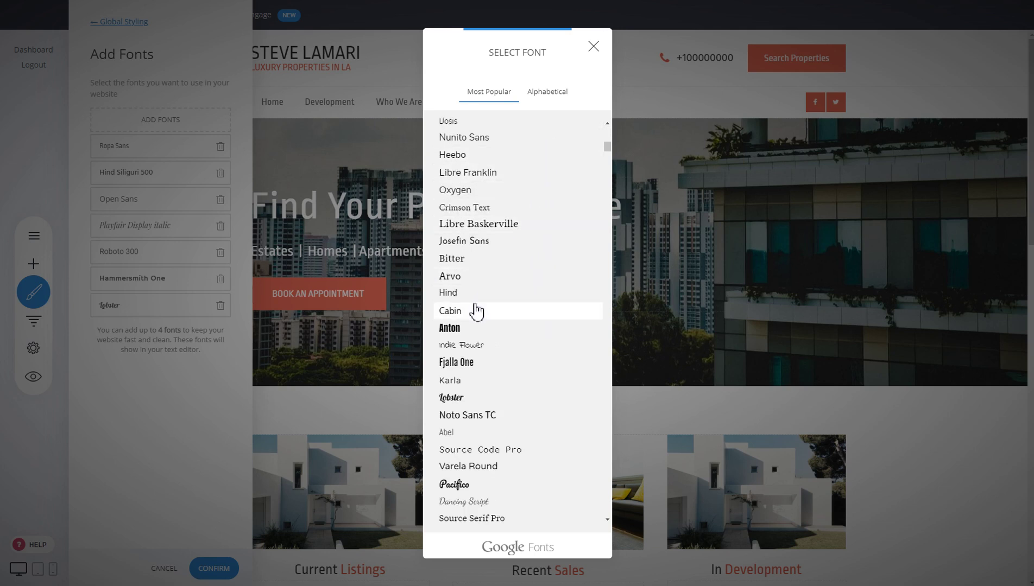
pyautogui.click(474, 299)
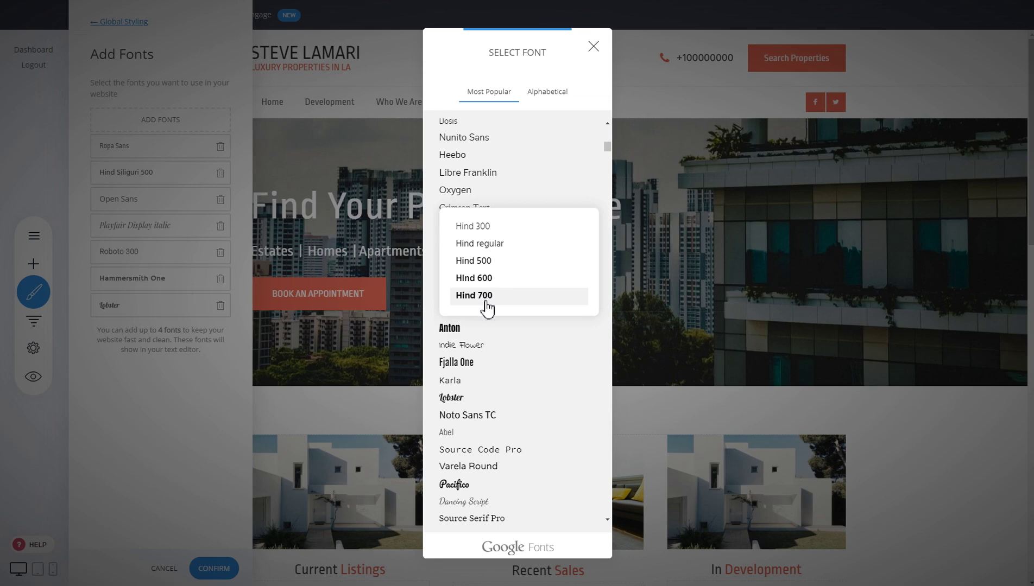
pyautogui.click(474, 297)
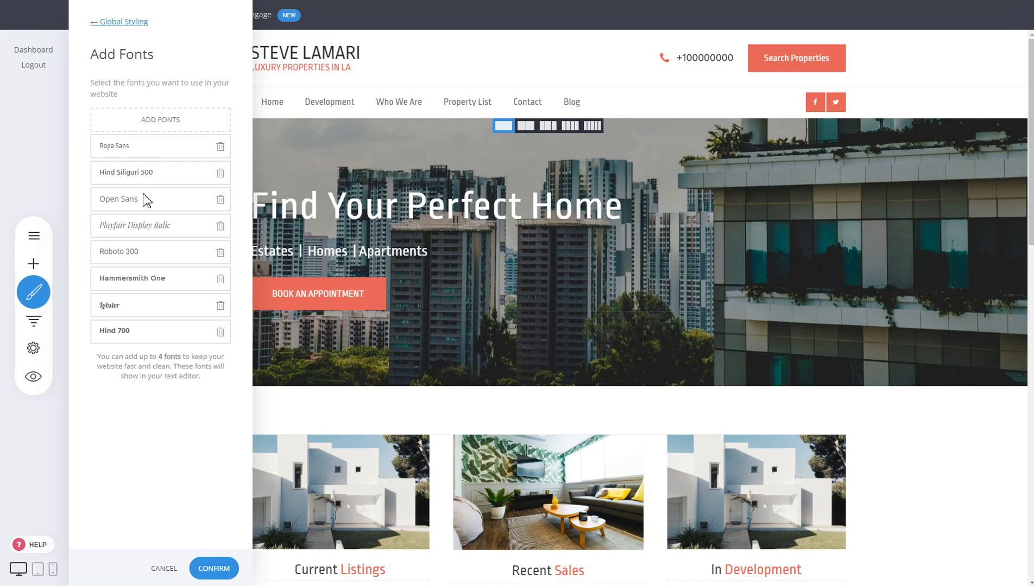
# Keep the added fonts and change the "Find Your Perfect Home" hero heading's font to Hind
pyautogui.click(218, 569)
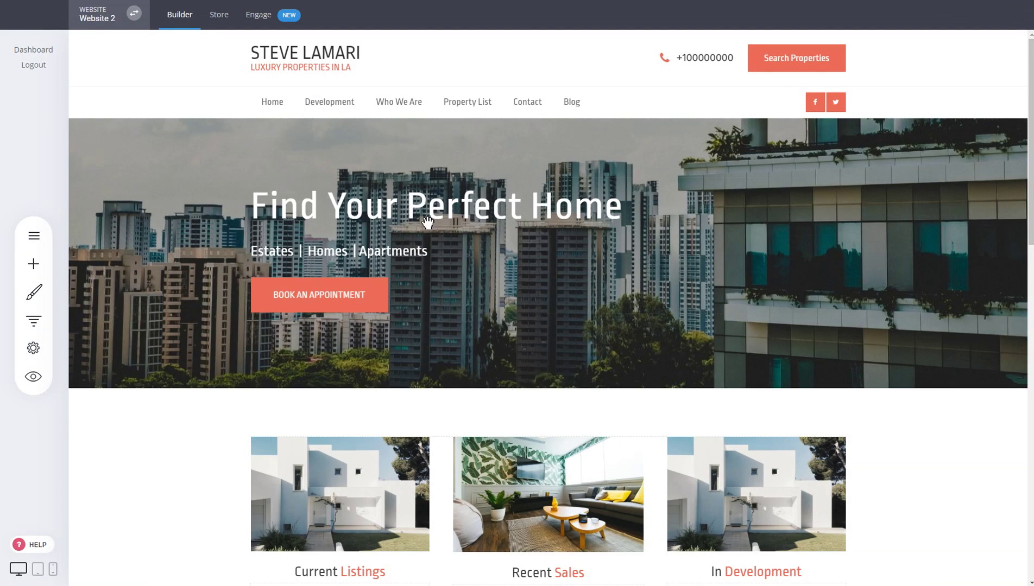
pyautogui.tripleClick(336, 205)
pyautogui.click(328, 171)
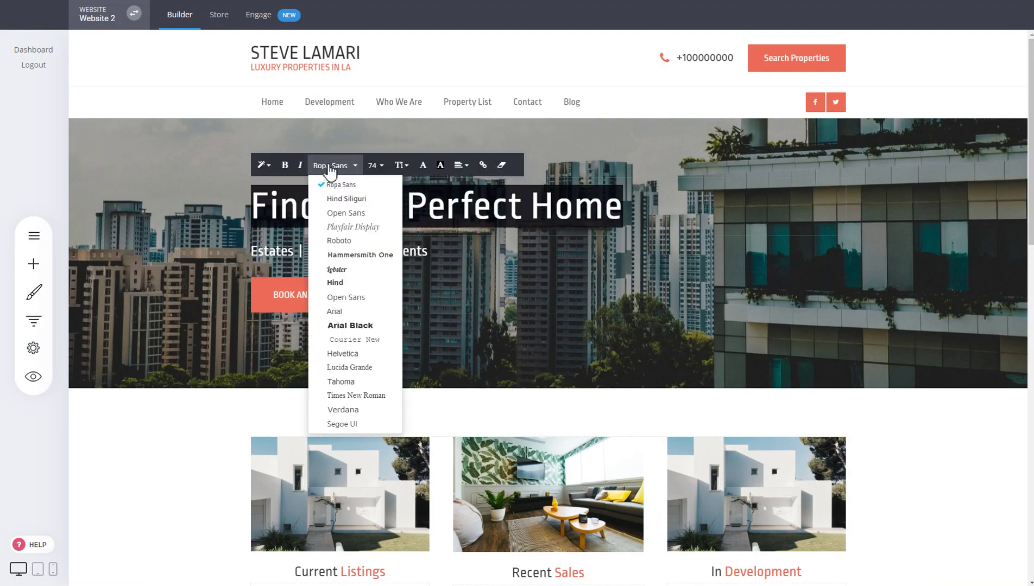
pyautogui.click(351, 286)
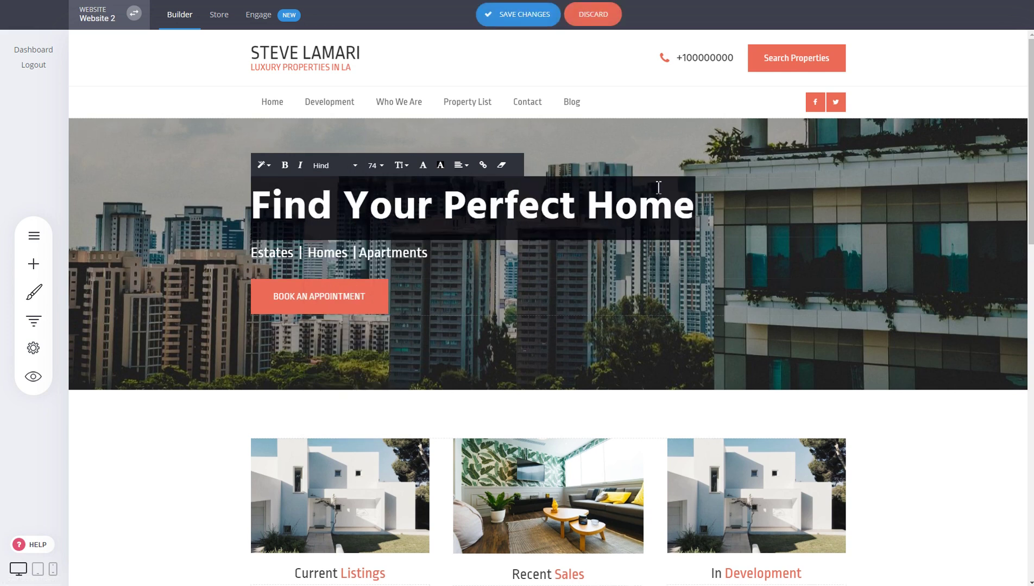
pyautogui.click(704, 295)
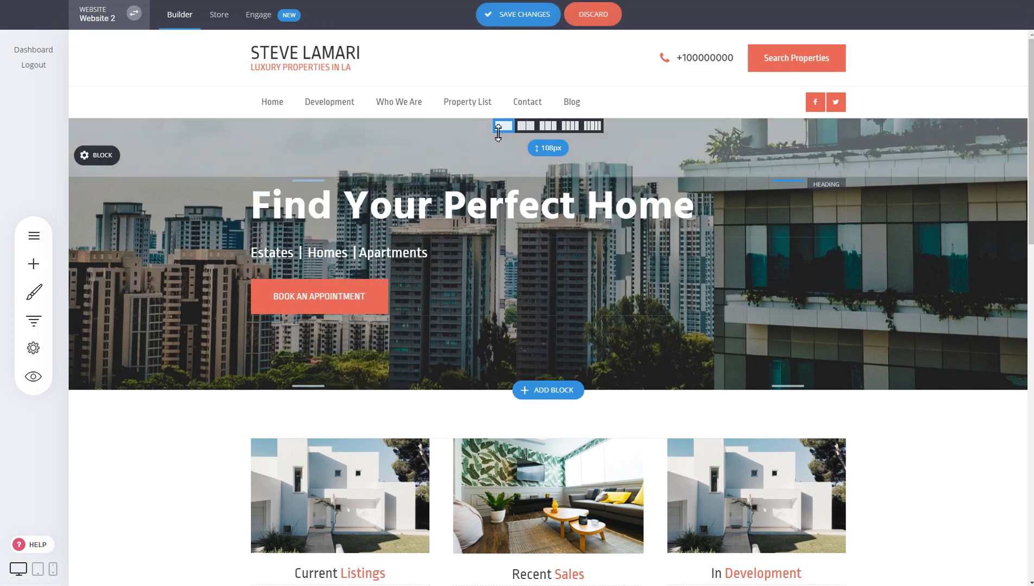
# Set the global Heading 1 text style's font to Hind for desktop and return to the global styling options
pyautogui.click(34, 292)
pyautogui.click(135, 103)
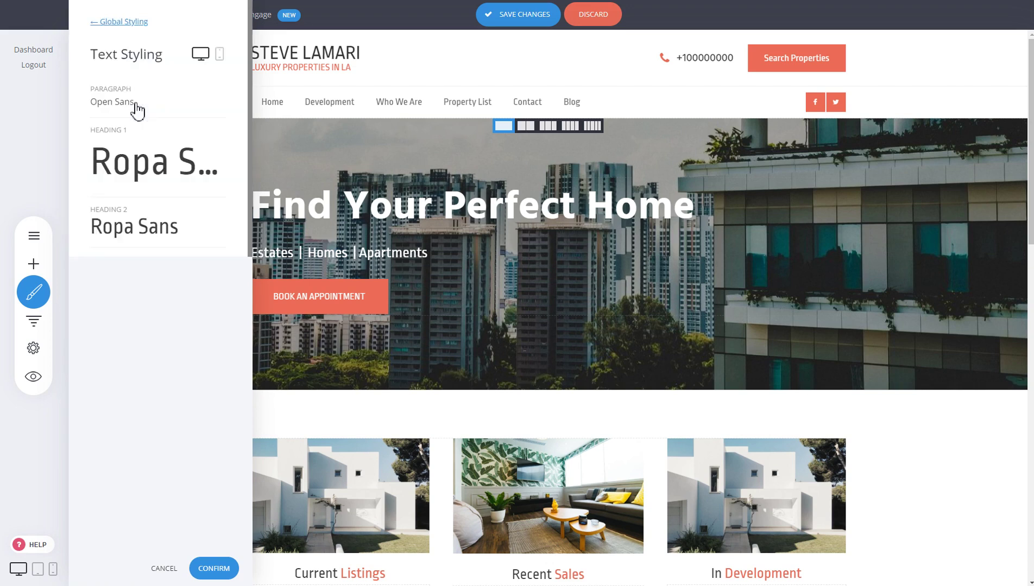
pyautogui.click(142, 158)
pyautogui.click(339, 133)
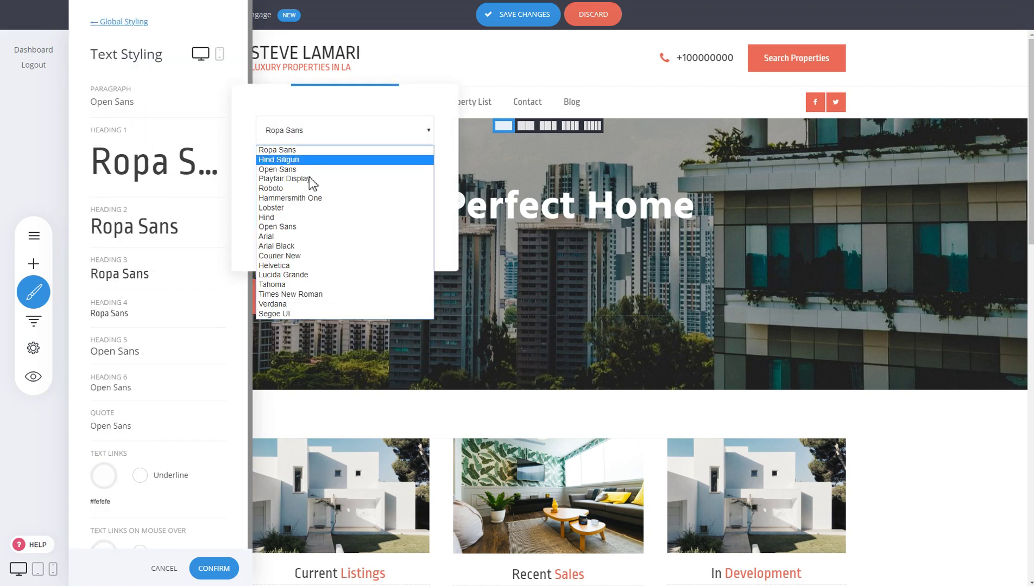
pyautogui.click(269, 218)
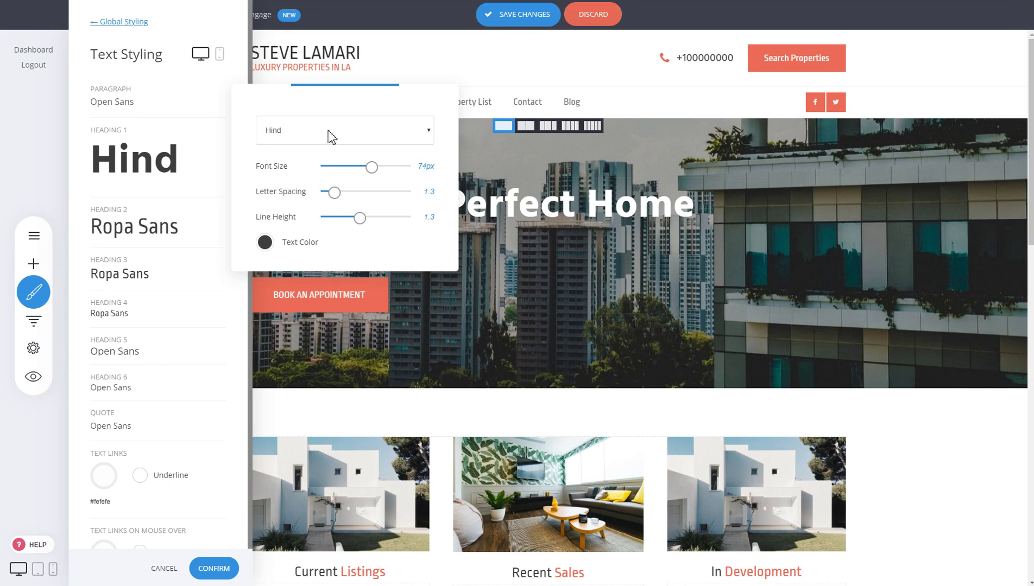
pyautogui.click(118, 23)
pyautogui.click(118, 23)
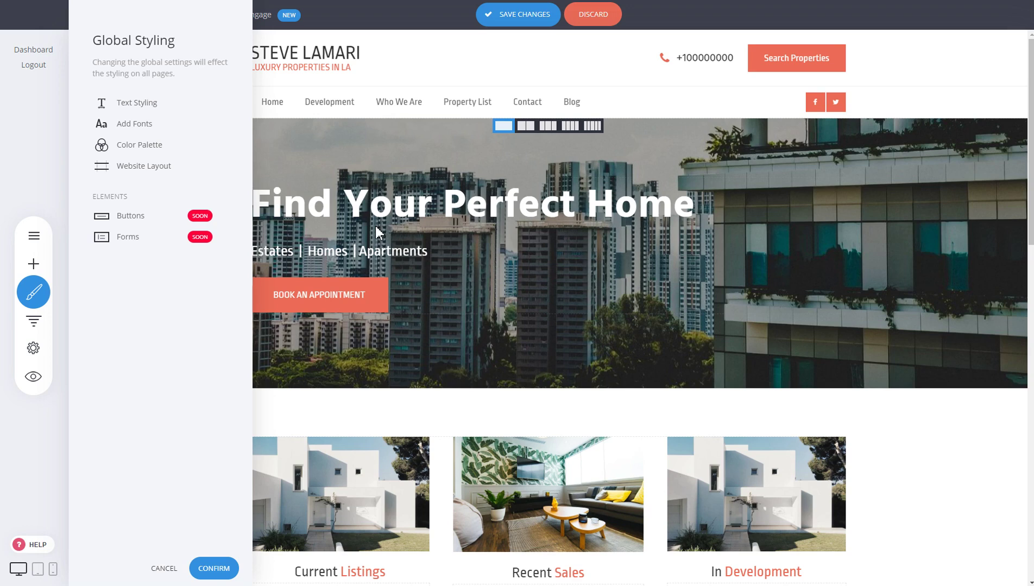
# Try a website grid width of 1460px and look over the page with it
pyautogui.click(161, 173)
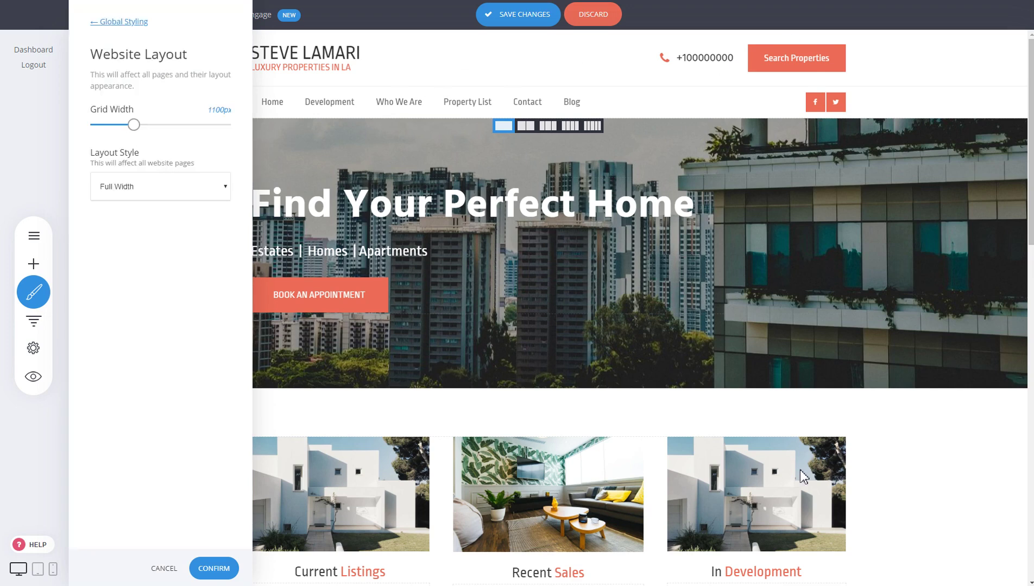
pyautogui.click(697, 338)
pyautogui.click(471, 272)
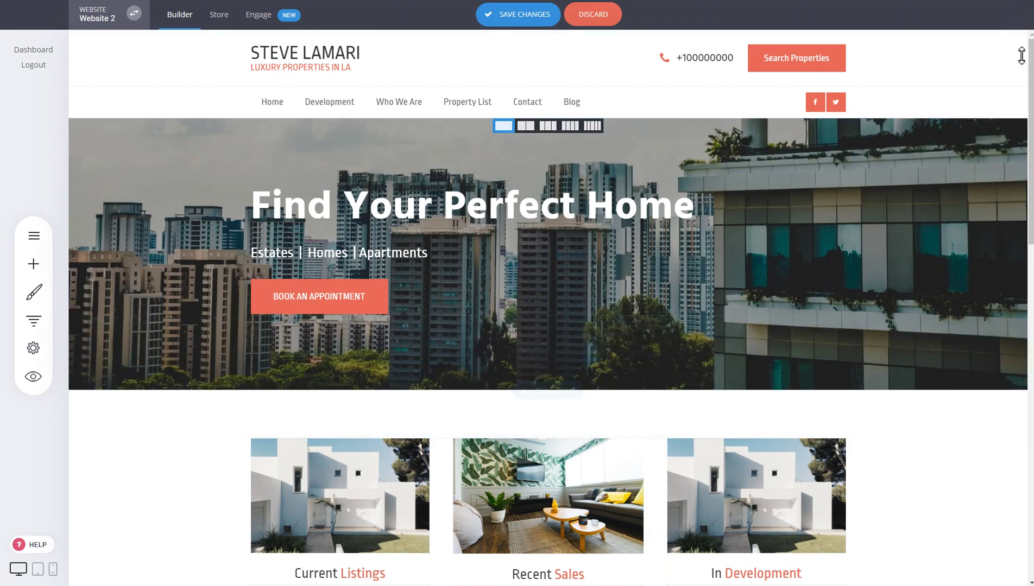
pyautogui.click(44, 296)
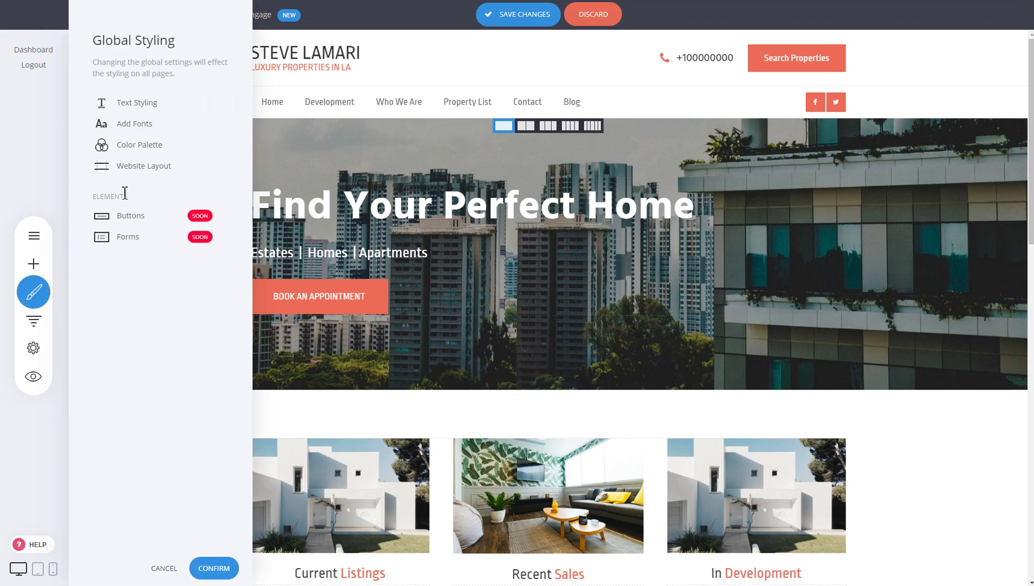
pyautogui.click(132, 175)
pyautogui.moveTo(134, 125); pyautogui.dragTo(186, 126)
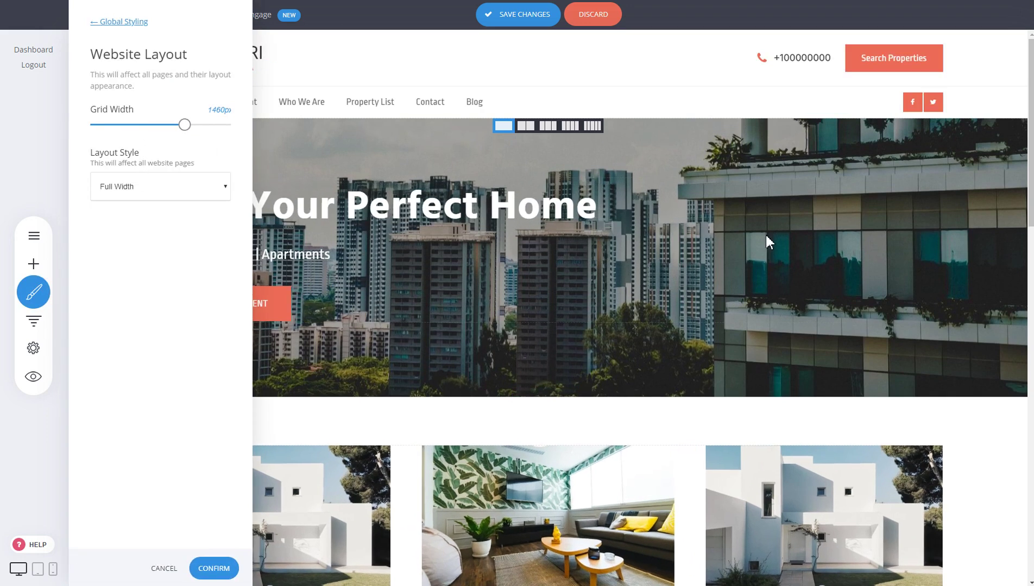
pyautogui.click(213, 569)
pyautogui.scroll(-5, 837, 366)
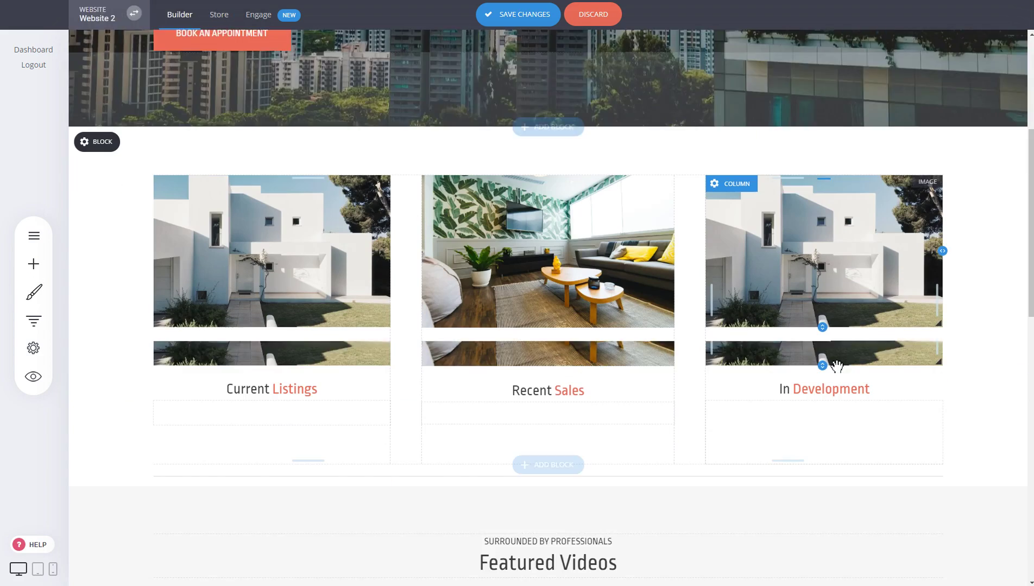
pyautogui.scroll(5, 837, 366)
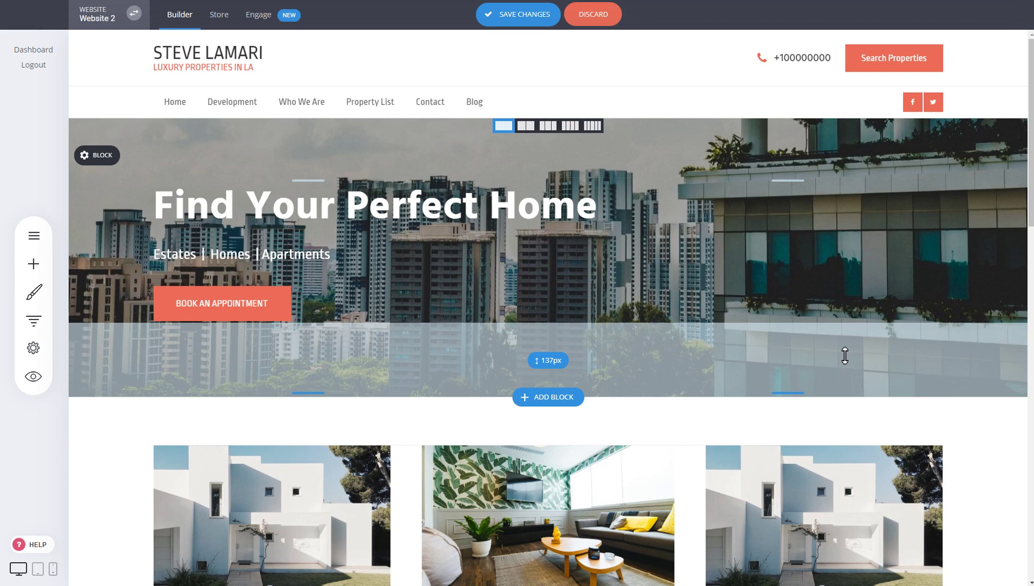
# Reduce the website layout's grid width to 1180px
pyautogui.click(33, 292)
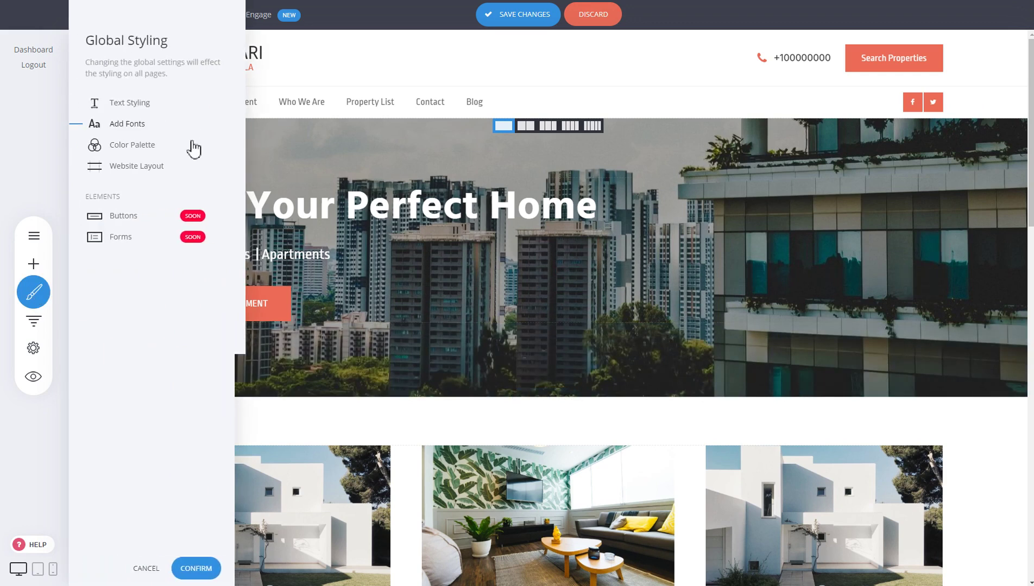
pyautogui.click(151, 169)
pyautogui.moveTo(184, 126); pyautogui.dragTo(145, 131)
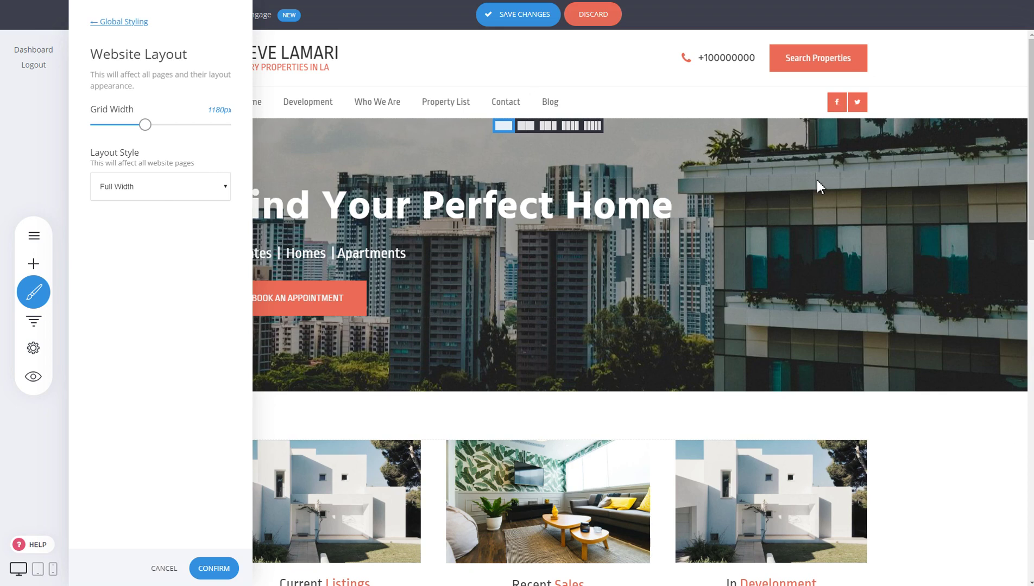
# Try the Boxed layout style with a 1220px grid width and the first light gray background pattern, and check the page
pyautogui.click(143, 189)
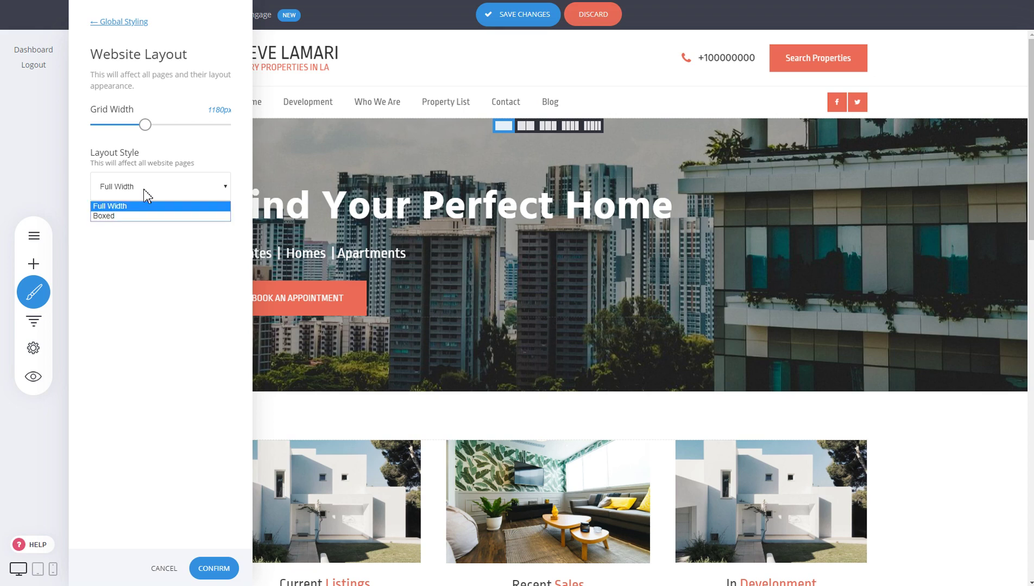
pyautogui.click(133, 215)
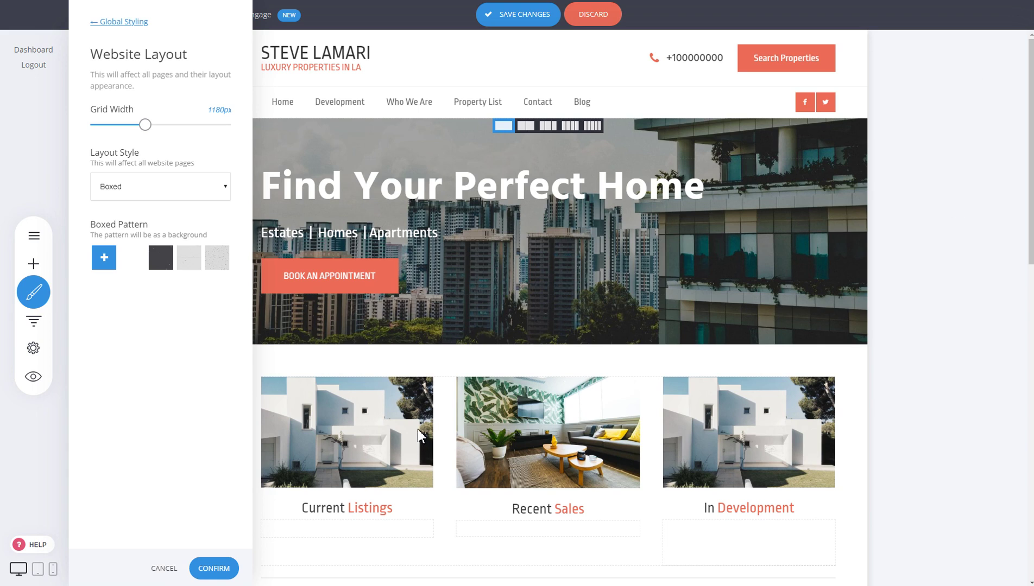
pyautogui.moveTo(145, 125); pyautogui.dragTo(151, 126)
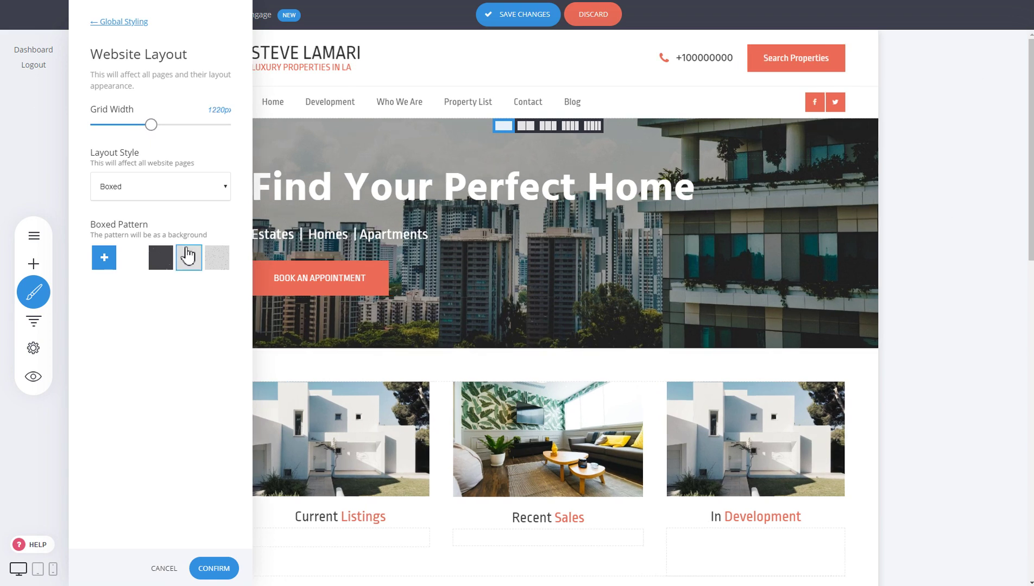
pyautogui.click(189, 260)
pyautogui.click(216, 569)
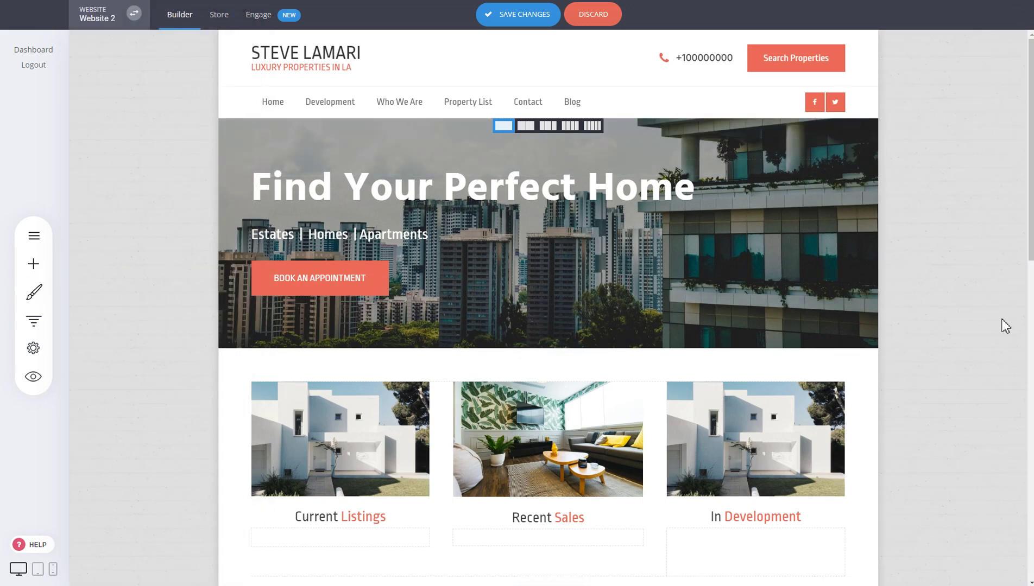
pyautogui.scroll(-5, 981, 341)
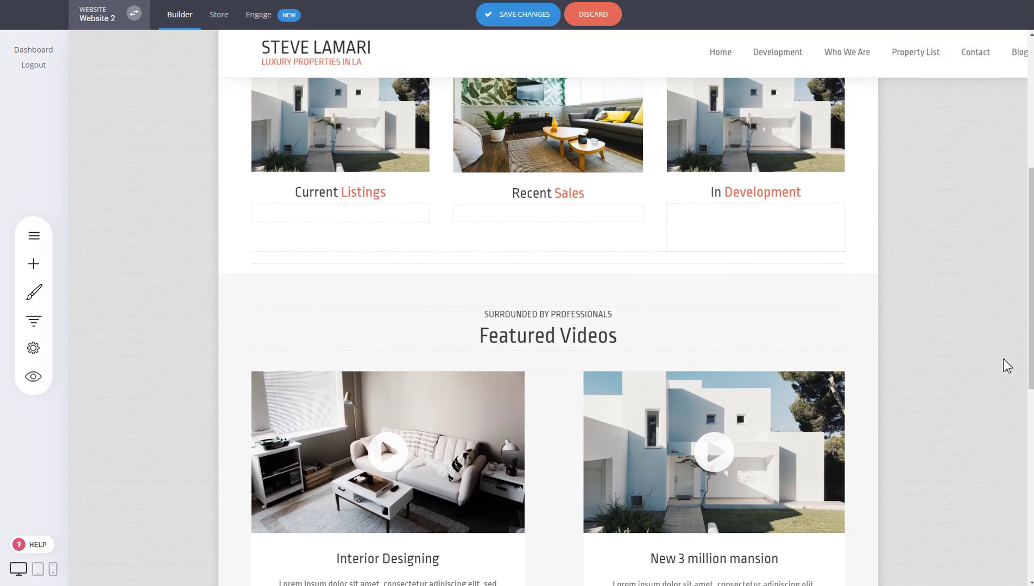
pyautogui.scroll(6, 1008, 405)
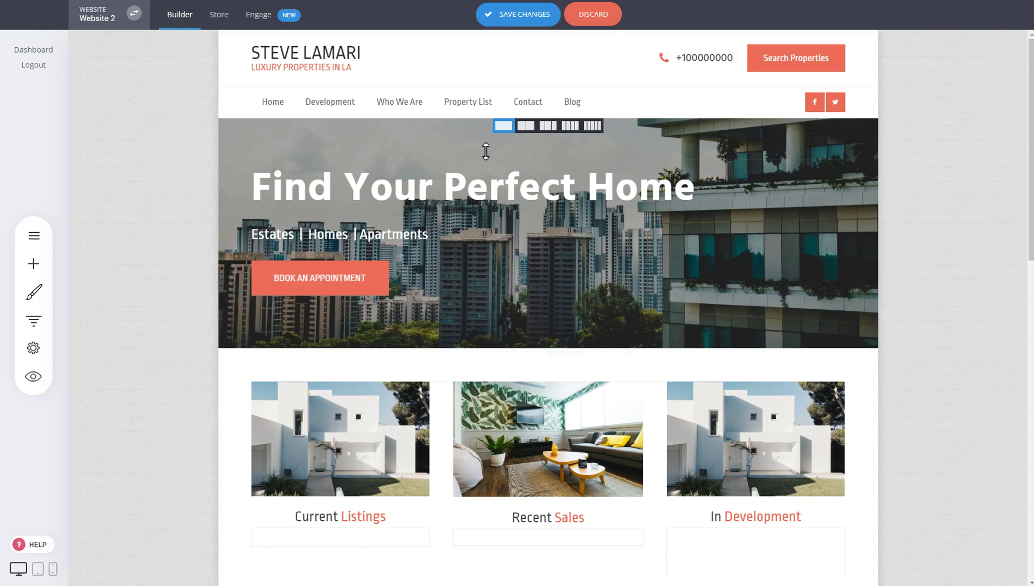
# Switch the website's layout style back to Full Width and confirm the global styling
pyautogui.click(34, 293)
pyautogui.click(134, 170)
pyautogui.click(155, 193)
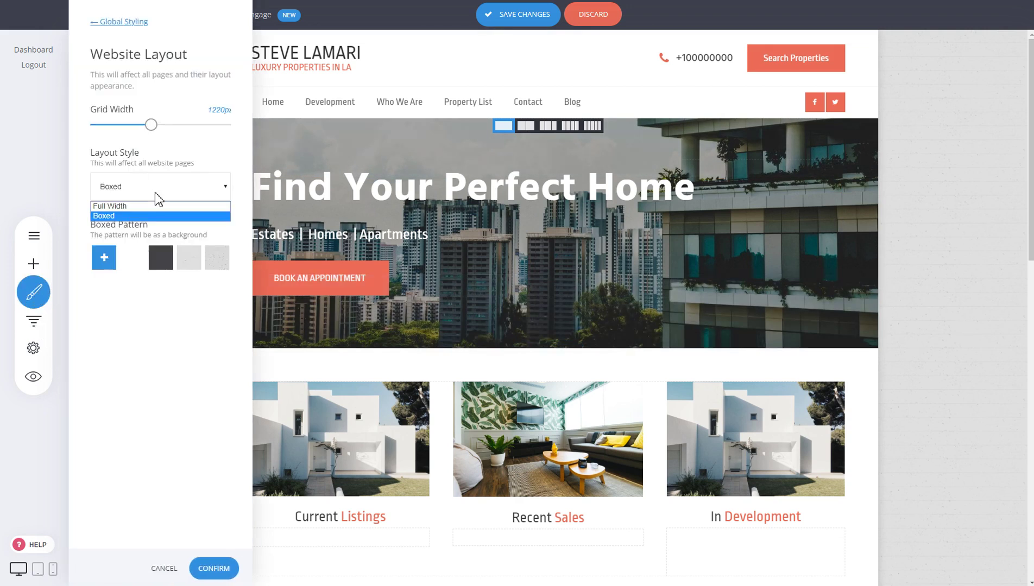
pyautogui.click(147, 205)
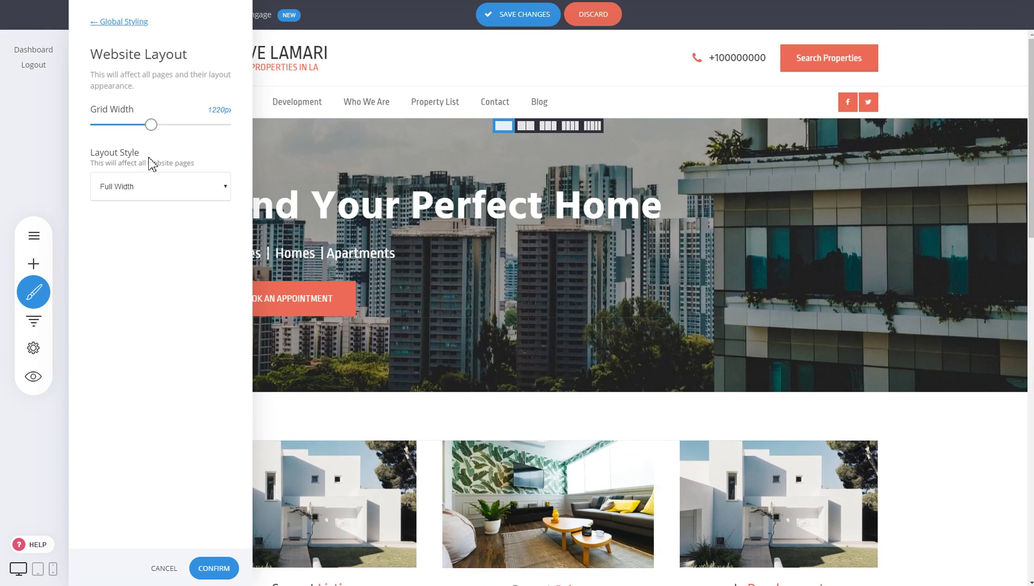
pyautogui.click(130, 23)
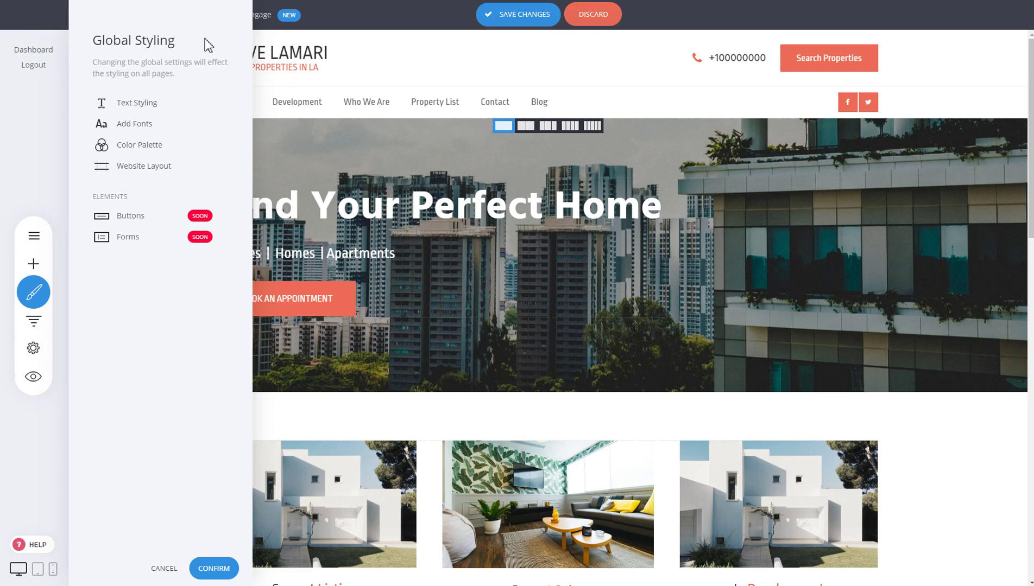
pyautogui.click(213, 568)
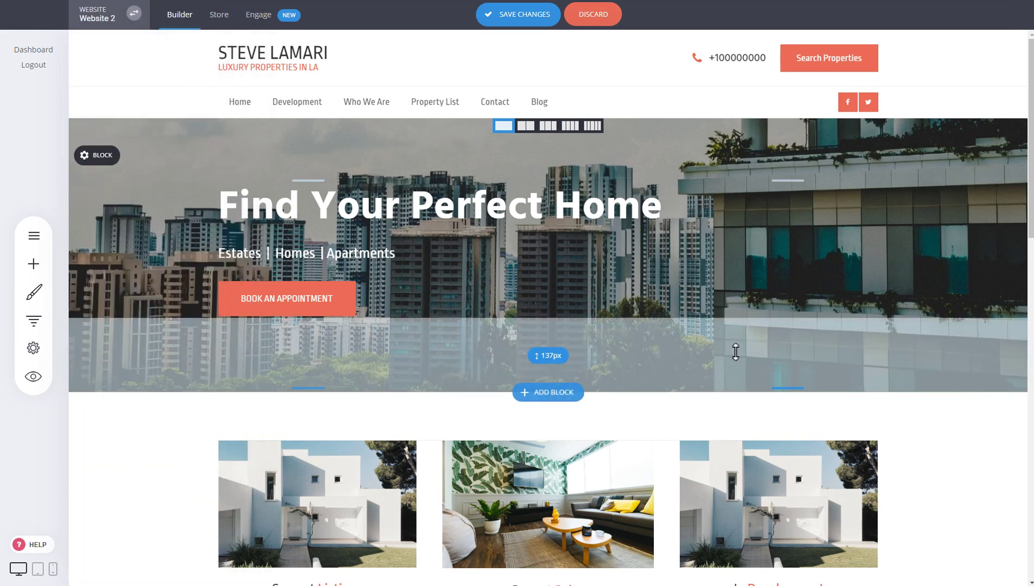